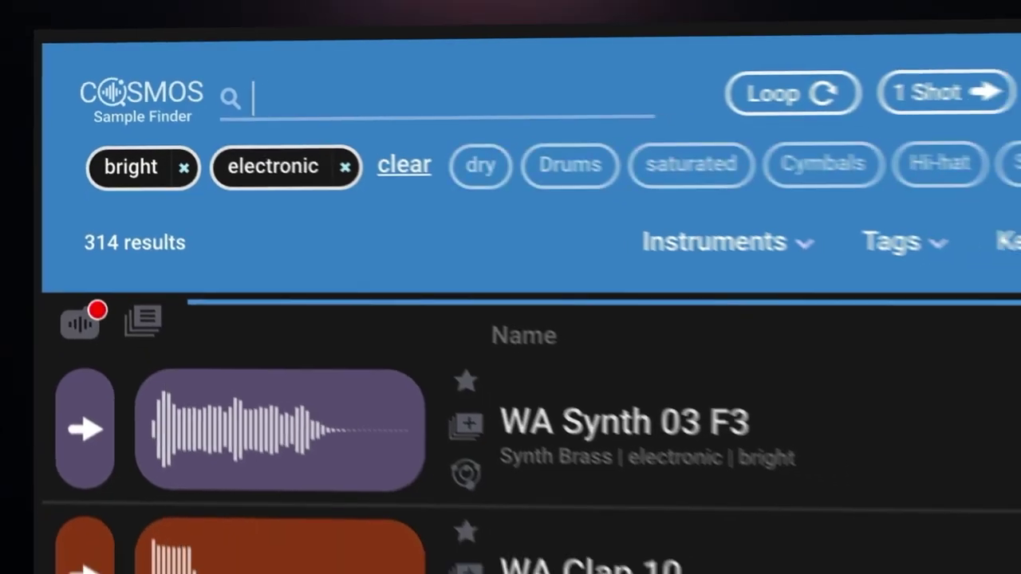
- Add a Snare tag to the bright and electronic filters, leaving 44 matches
{"action": "type", "text": "snare"}
{"action": "key", "text": "Return"}
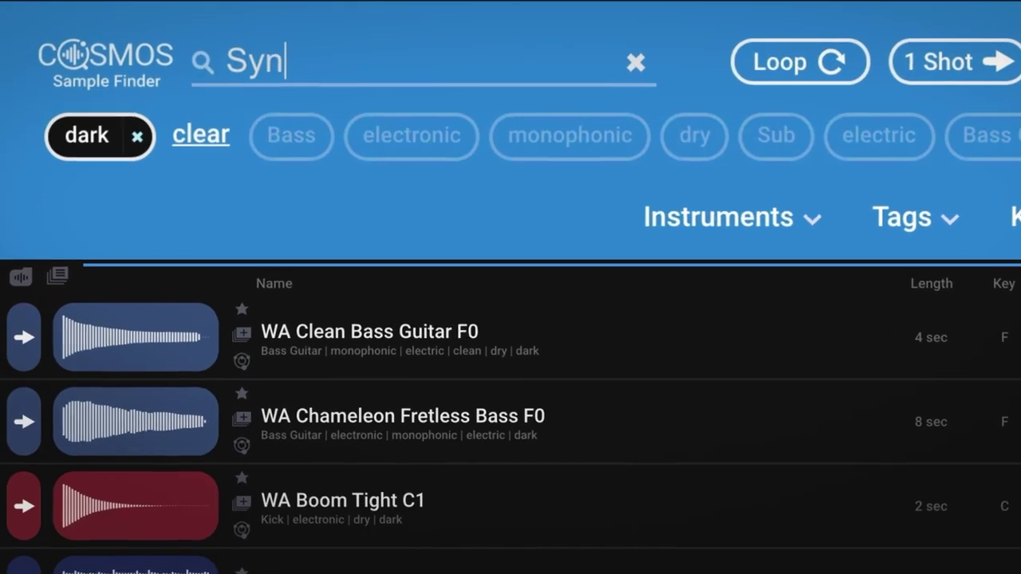
- Add the dark tag, enter 'Synth', and sweep across the cluster map to audition samples
{"action": "type", "text": "th"}
{"action": "key", "text": "Return"}
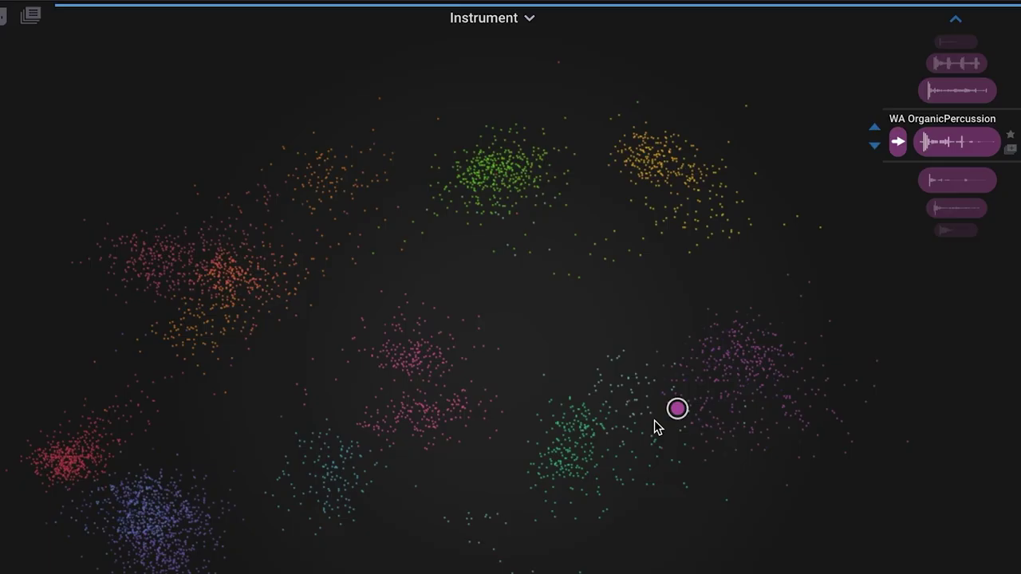
{"action": "left_click_drag", "start_coordinate": [654, 427], "coordinate": [386, 445]}
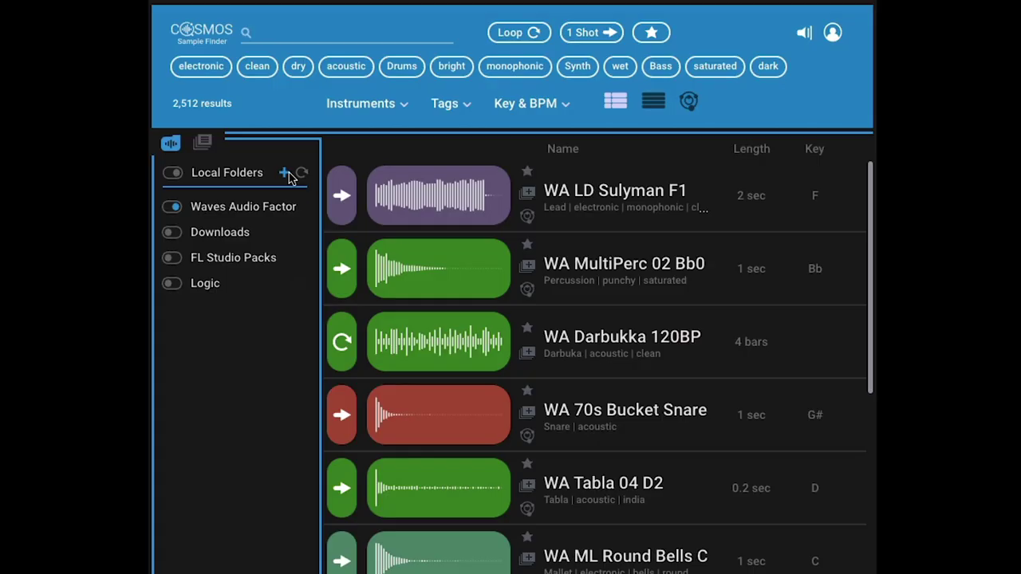
- Add the Splice and Loopmasters folders as local sample sources
{"action": "left_click", "coordinate": [285, 173]}
{"action": "left_click", "coordinate": [848, 445]}
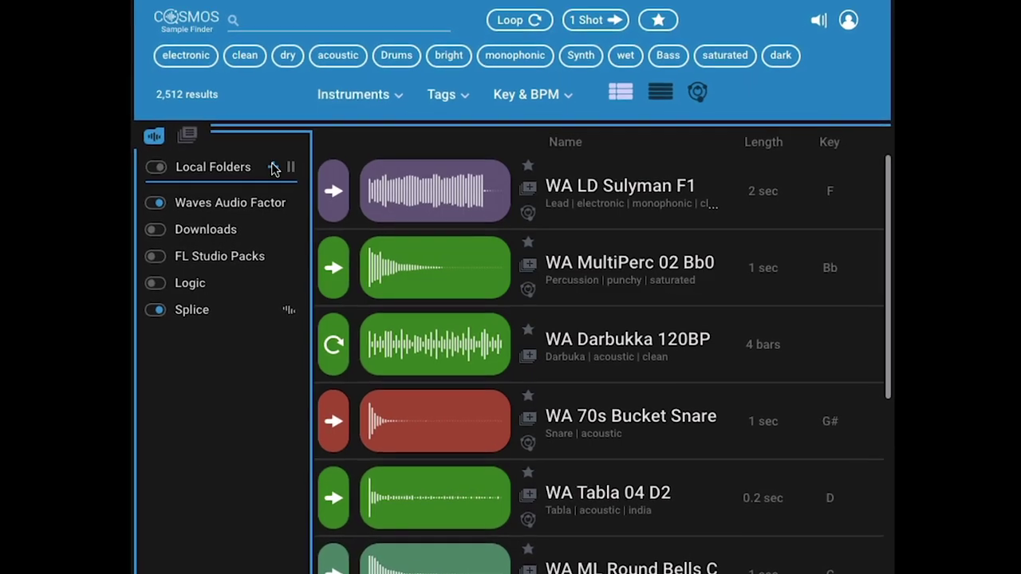
{"action": "left_click", "coordinate": [273, 169]}
{"action": "left_click", "coordinate": [410, 191]}
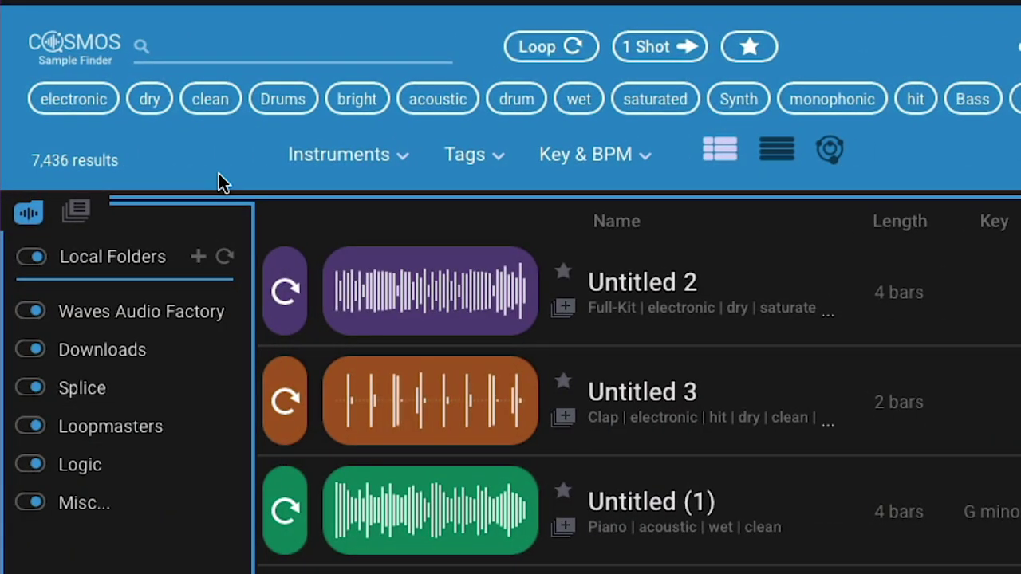
- Filter to bright, saturated, electronic Snare one-shots
{"action": "left_click", "coordinate": [357, 98]}
{"action": "left_click", "coordinate": [525, 103]}
{"action": "left_click", "coordinate": [359, 104]}
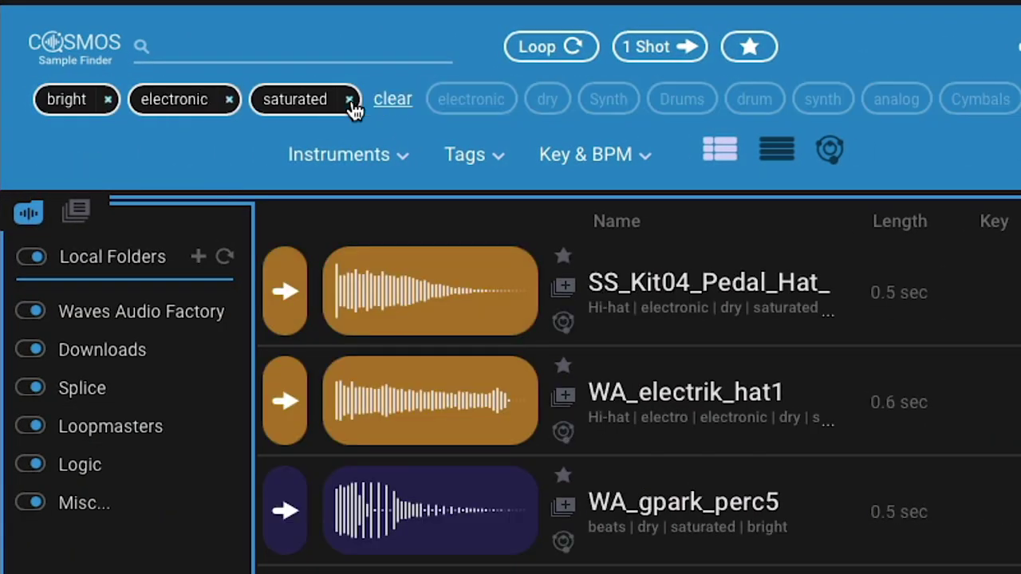
{"action": "left_click", "coordinate": [495, 99]}
{"action": "left_click", "coordinate": [659, 48]}
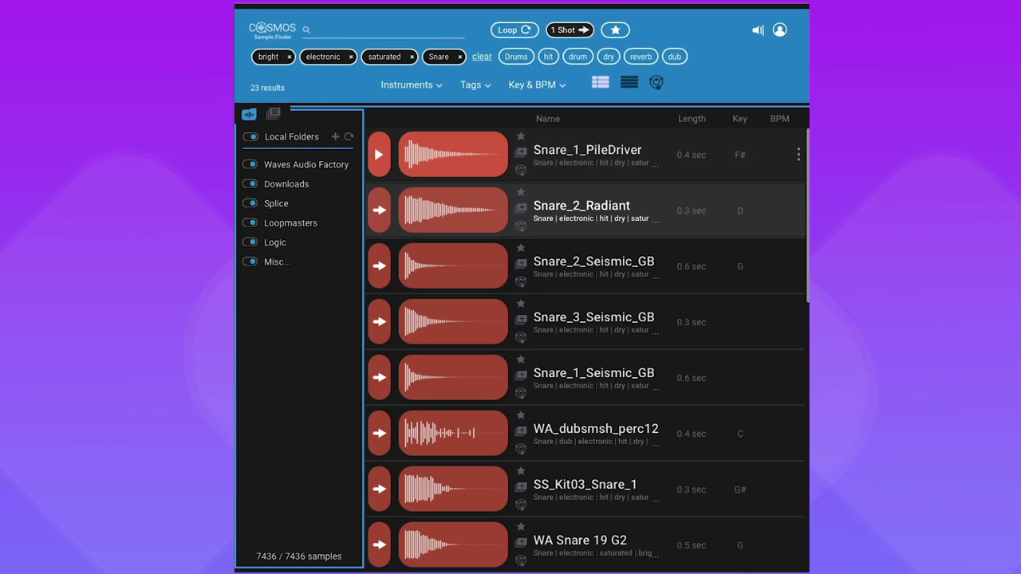
- Audition the snares one by one and drop the chosen one into the FL Studio playlist
{"action": "key", "text": "Down"}
{"action": "key", "text": "Down"}
{"action": "key", "text": "Down"}
{"action": "key", "text": "Down"}
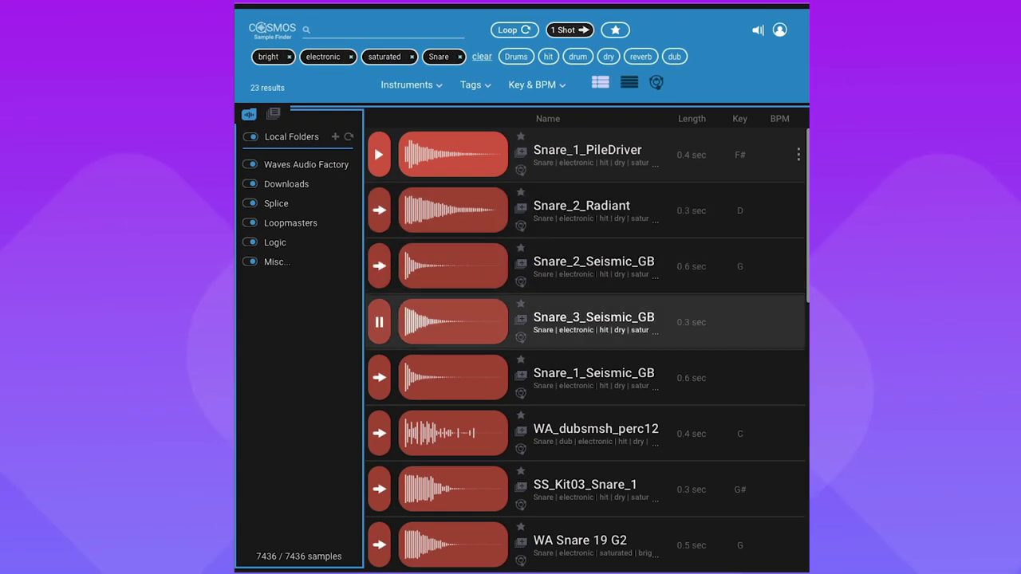
{"action": "key", "text": "Down"}
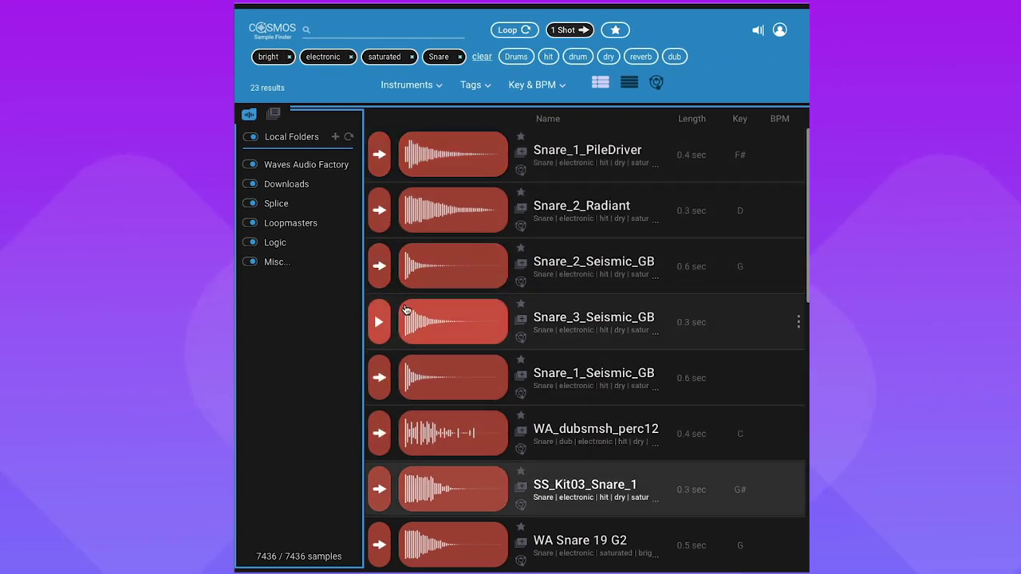
{"action": "key", "text": "Down"}
{"action": "left_click_drag", "start_coordinate": [426, 386], "coordinate": [84, 272]}
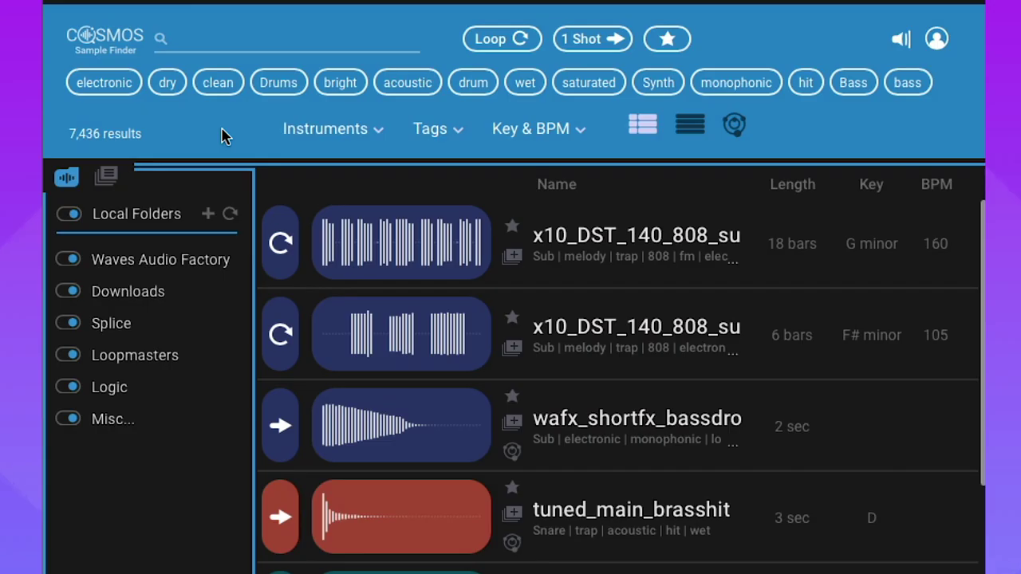
- Add Sub and 808 as tag filters
{"action": "left_click", "coordinate": [211, 40]}
{"action": "type", "text": "sub"}
{"action": "key", "text": "Return"}
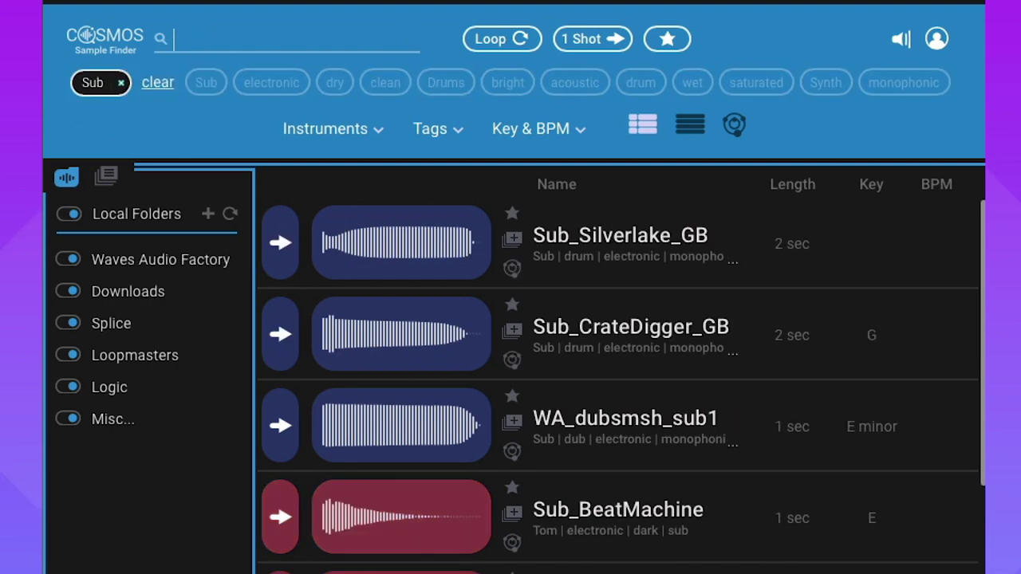
{"action": "type", "text": "808"}
{"action": "key", "text": "Return"}
- Set the key filter to G minor
{"action": "left_click", "coordinate": [582, 130]}
{"action": "left_click", "coordinate": [629, 390]}
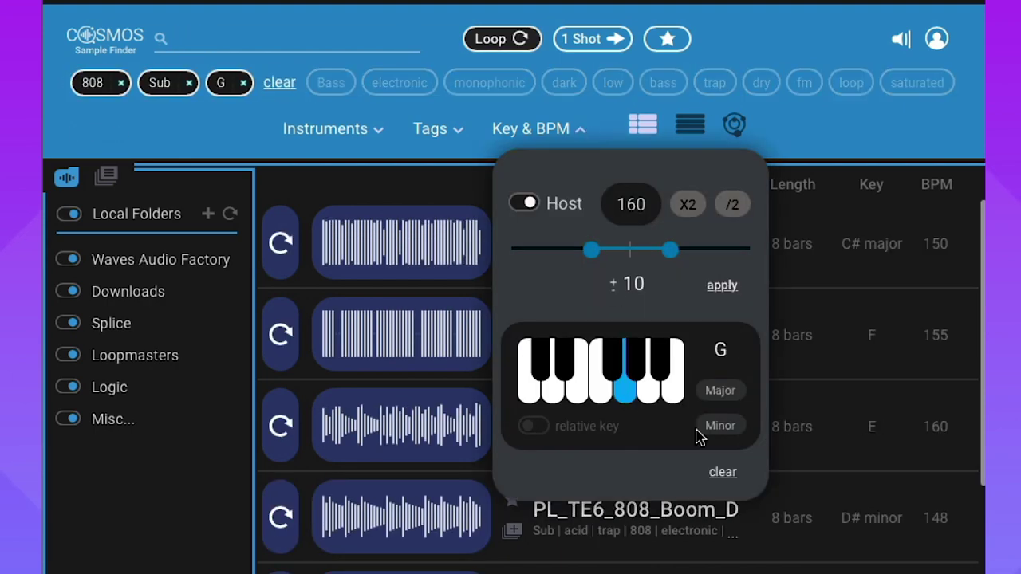
{"action": "left_click", "coordinate": [720, 425]}
- Audition the matching loops and drop OS_FE_160_G_Round into the FL Studio playlist
{"action": "left_click", "coordinate": [280, 249]}
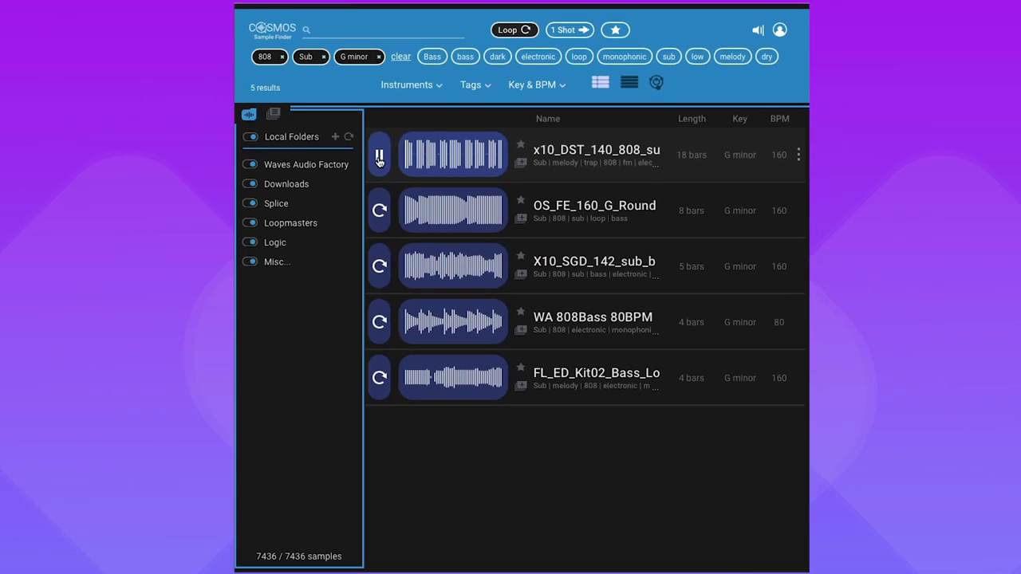
{"action": "left_click", "coordinate": [379, 210]}
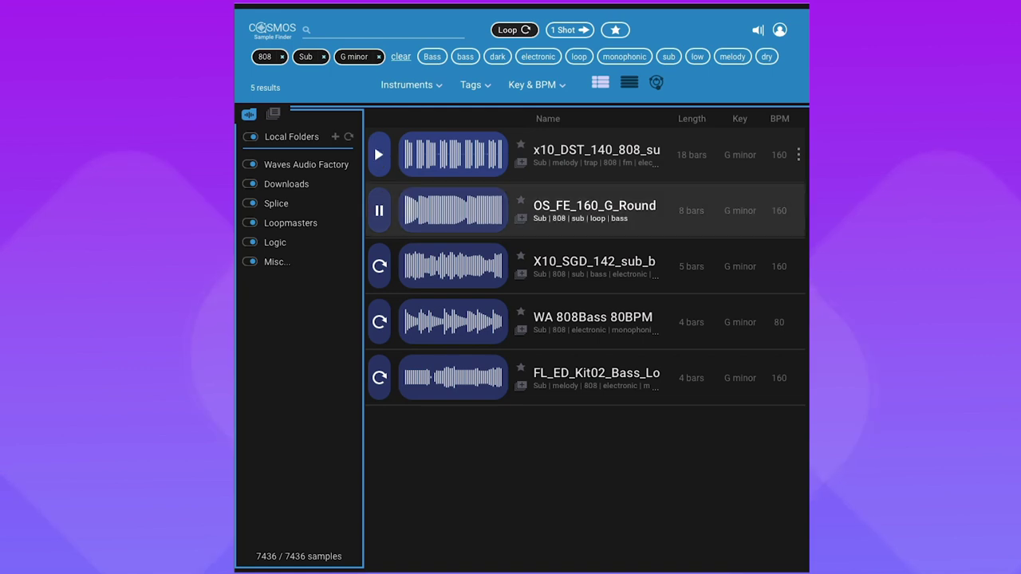
{"action": "key", "text": "Down"}
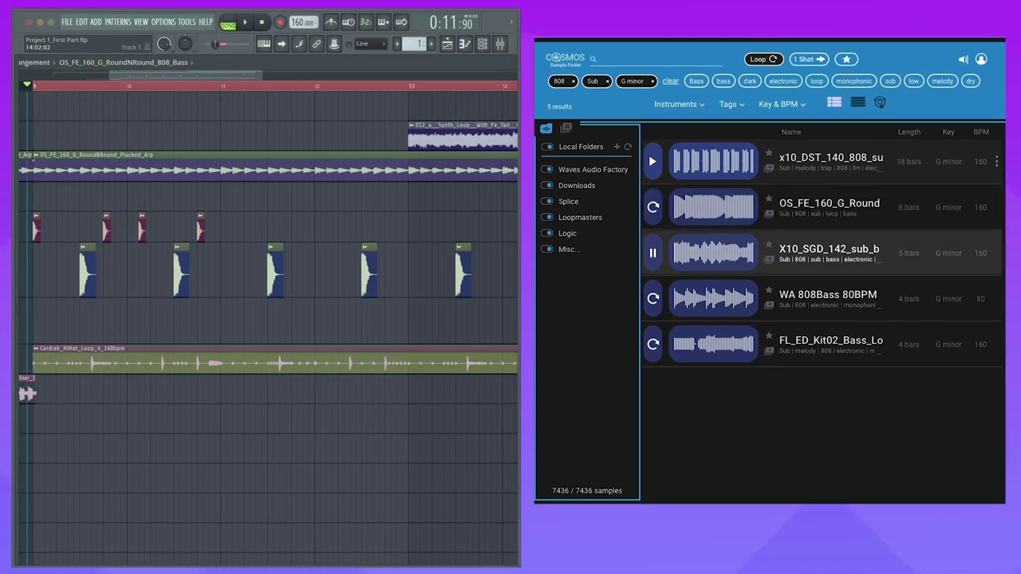
{"action": "left_click_drag", "start_coordinate": [693, 216], "coordinate": [34, 206]}
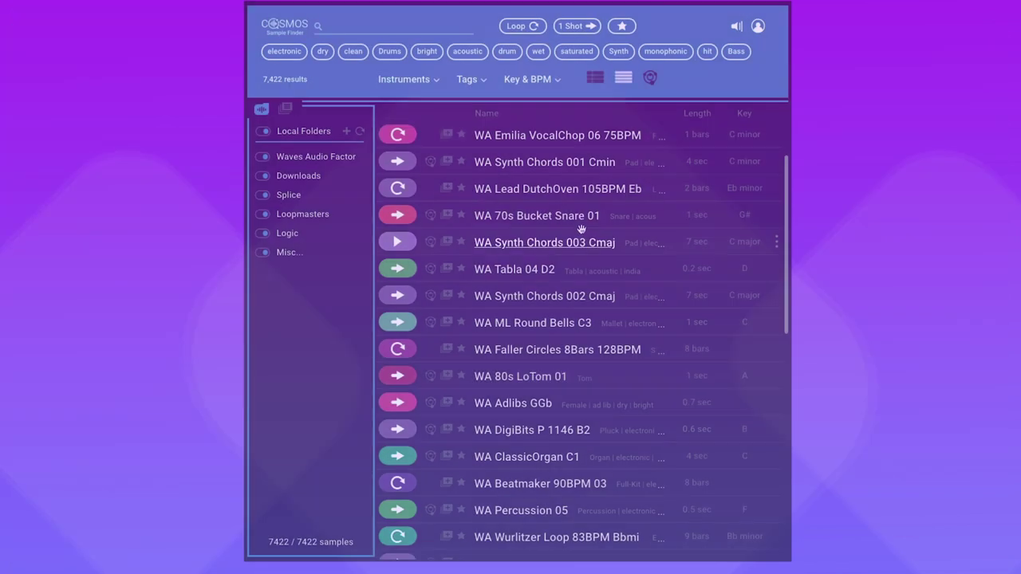
- Scroll the results list, then switch it to the star-cluster map view
{"action": "scroll", "coordinate": [583, 234], "scroll_direction": "down", "scroll_amount": 4}
{"action": "scroll", "coordinate": [583, 234], "scroll_direction": "down", "scroll_amount": 2}
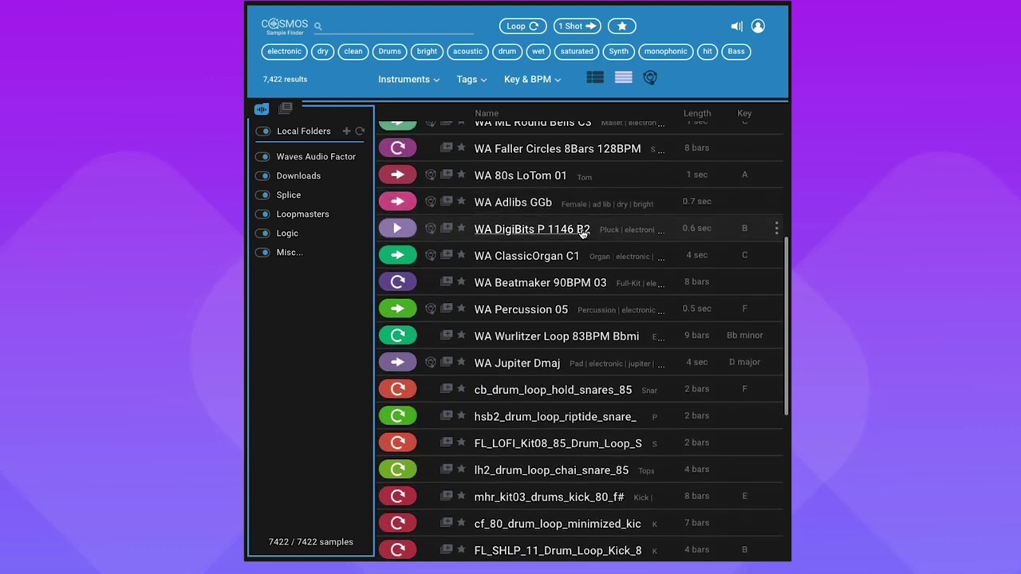
{"action": "left_click", "coordinate": [651, 79]}
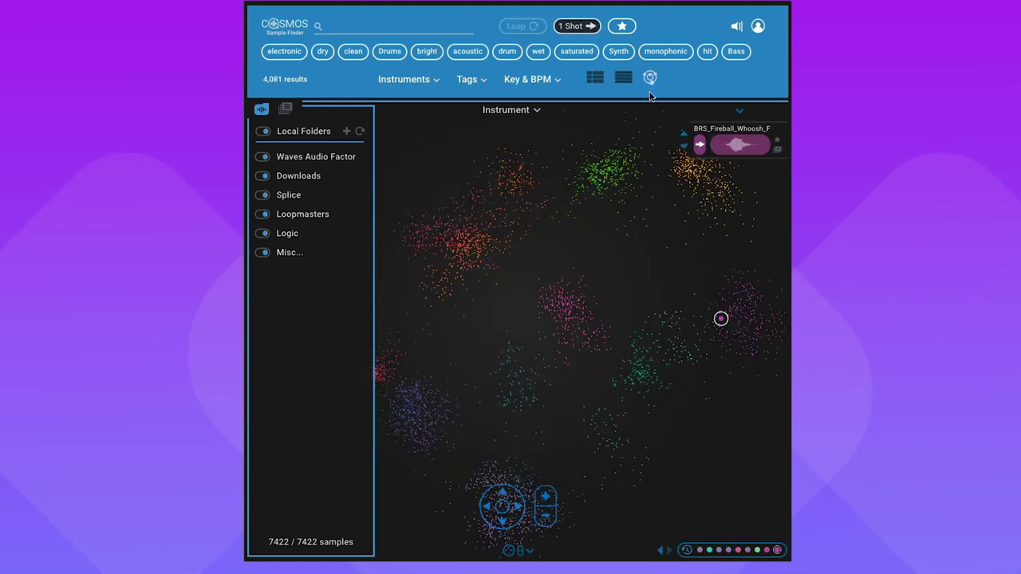
- Audition a clap in the orange cluster and samples across the other clusters
{"action": "left_click", "coordinate": [524, 182]}
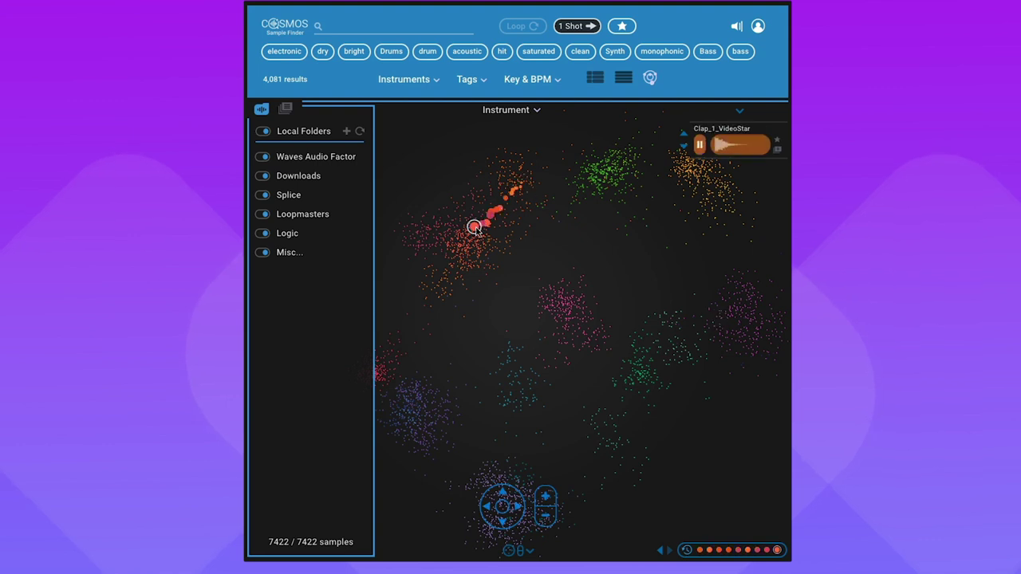
{"action": "left_click_drag", "start_coordinate": [475, 228], "coordinate": [452, 241]}
{"action": "left_click_drag", "start_coordinate": [401, 395], "coordinate": [673, 361]}
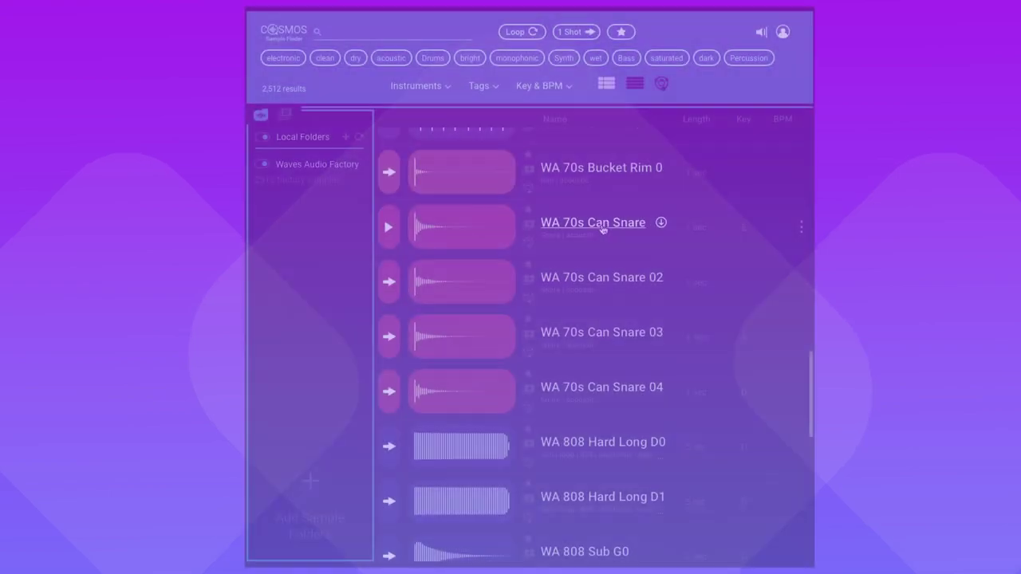
{"action": "scroll", "coordinate": [604, 231], "scroll_direction": "down", "scroll_amount": 3}
{"action": "scroll", "coordinate": [604, 231], "scroll_direction": "down", "scroll_amount": 8}
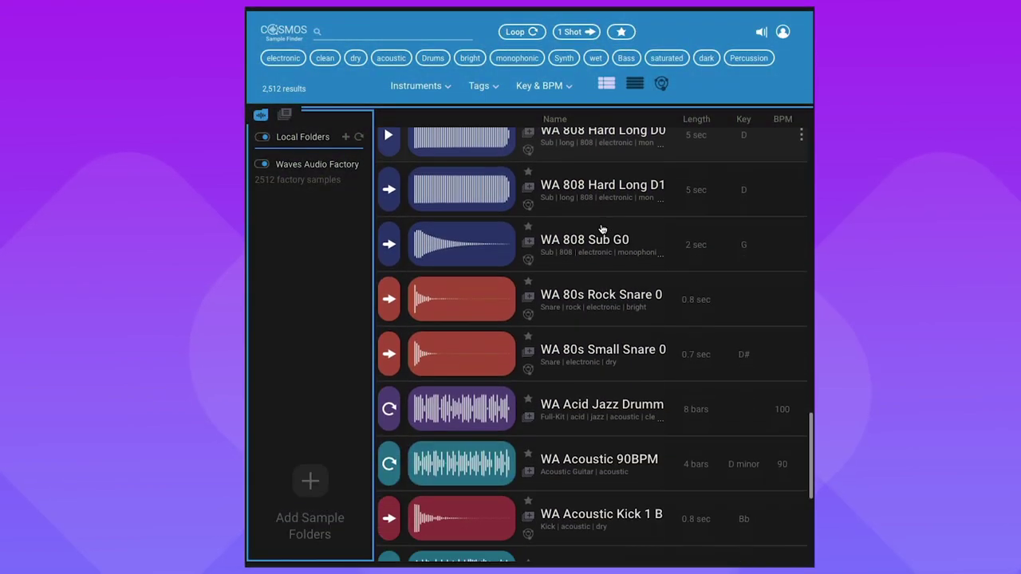
{"action": "scroll", "coordinate": [604, 230], "scroll_direction": "down", "scroll_amount": 10}
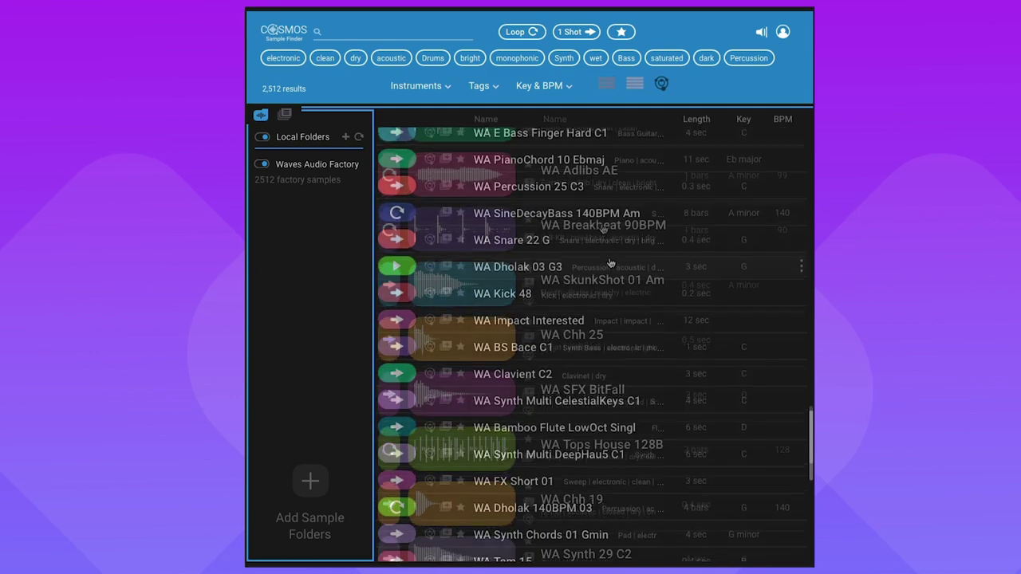
{"action": "scroll", "coordinate": [610, 263], "scroll_direction": "down", "scroll_amount": 10}
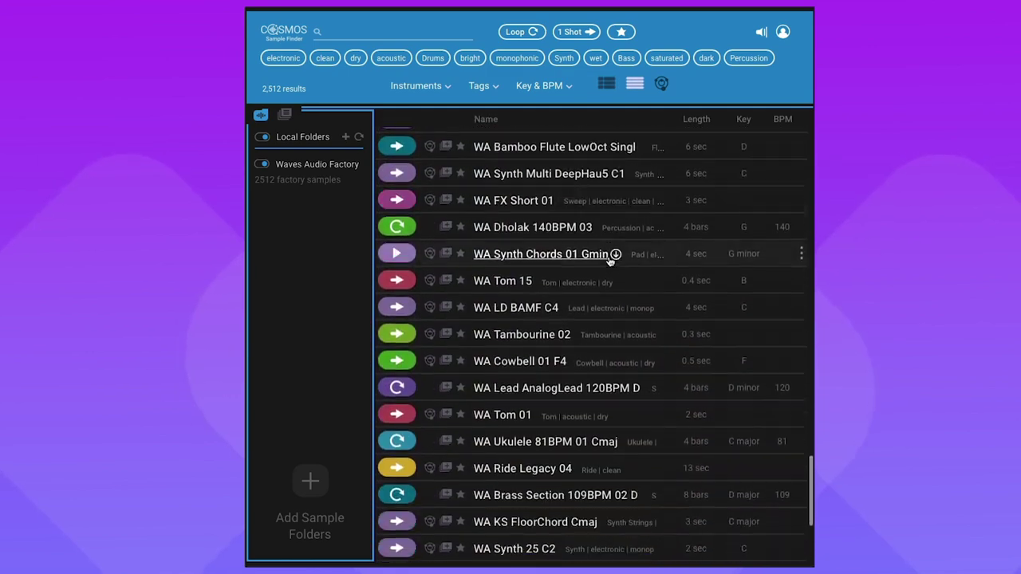
{"action": "scroll", "coordinate": [609, 258], "scroll_direction": "down", "scroll_amount": 14}
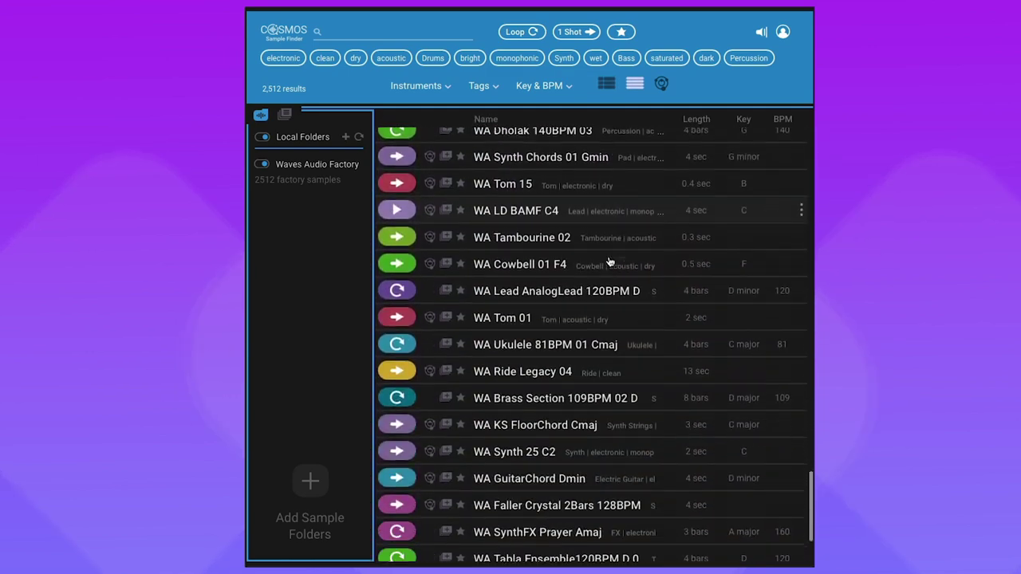
{"action": "scroll", "coordinate": [609, 263], "scroll_direction": "down", "scroll_amount": 5}
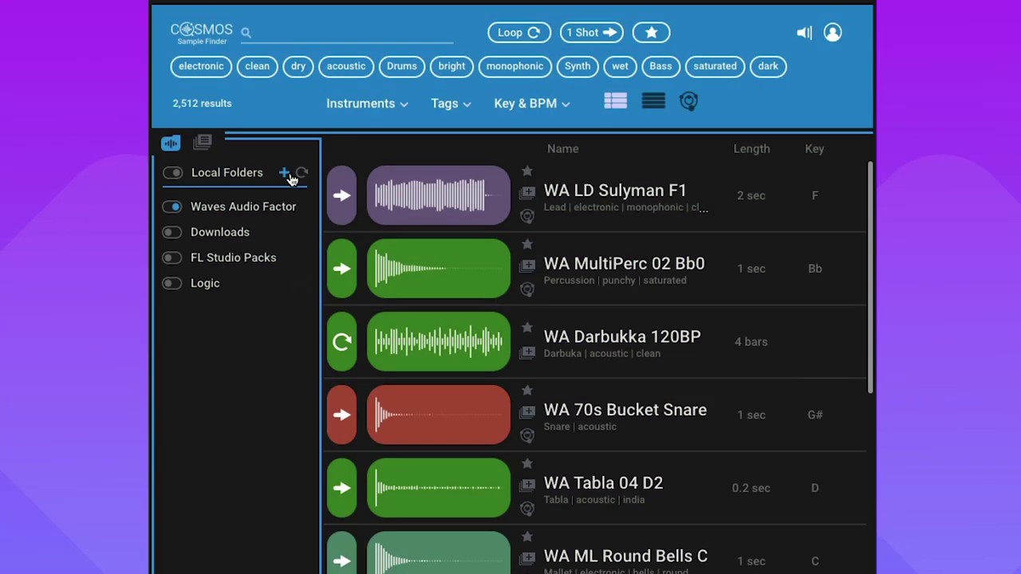
- Add the Splice and Loopmasters folders as local sample folders
{"action": "left_click", "coordinate": [285, 173]}
{"action": "left_click", "coordinate": [530, 204]}
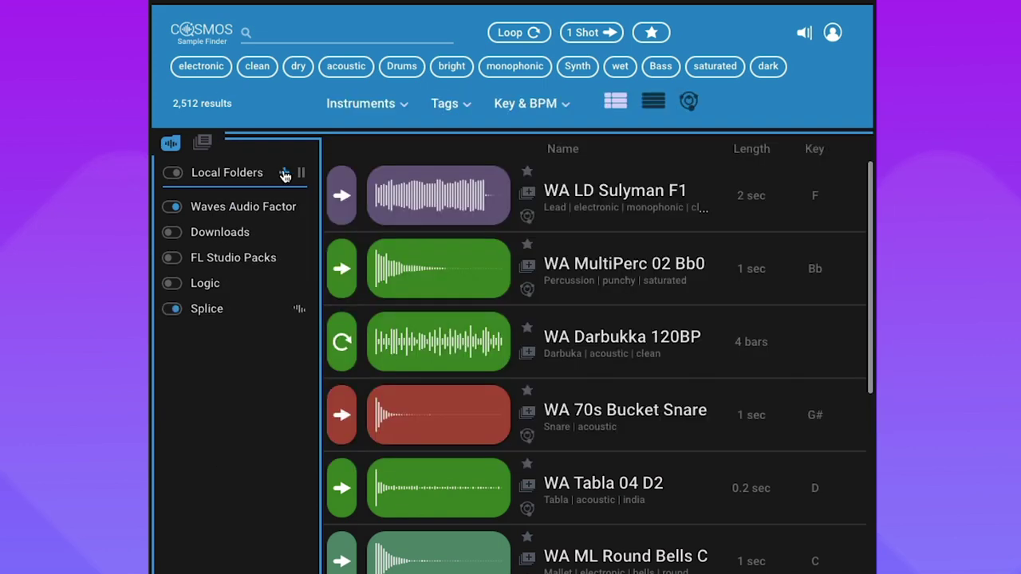
{"action": "left_click", "coordinate": [285, 173]}
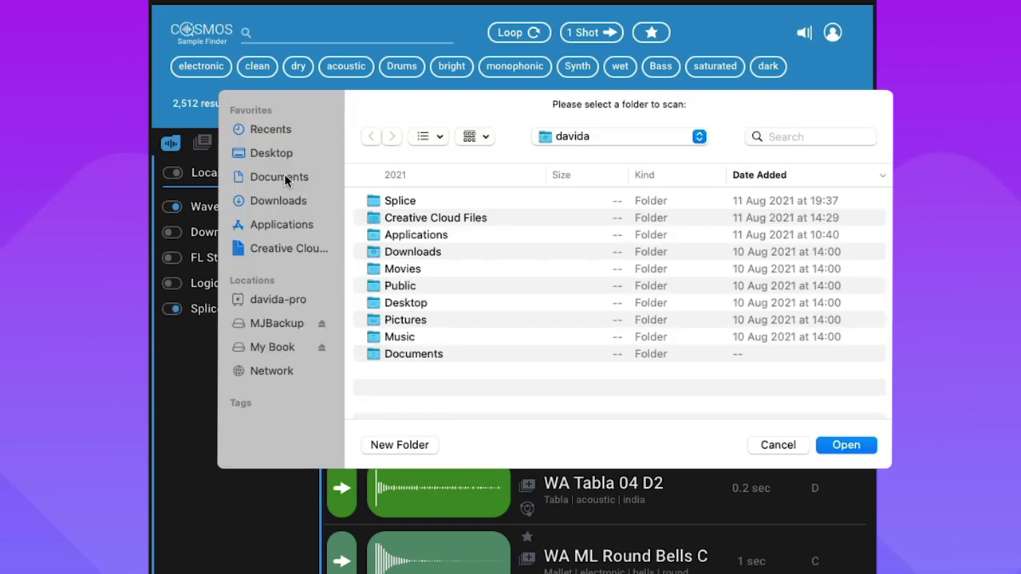
{"action": "left_click", "coordinate": [284, 176]}
{"action": "left_click", "coordinate": [418, 200]}
- Include all local folders, including Downloads, and rescan them
{"action": "left_click", "coordinate": [859, 453]}
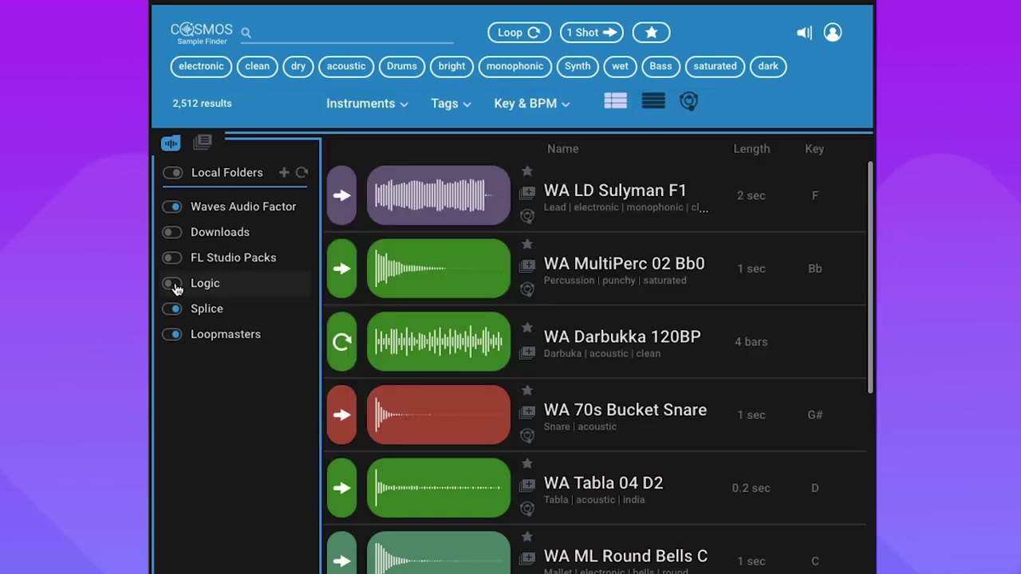
{"action": "left_click", "coordinate": [174, 233]}
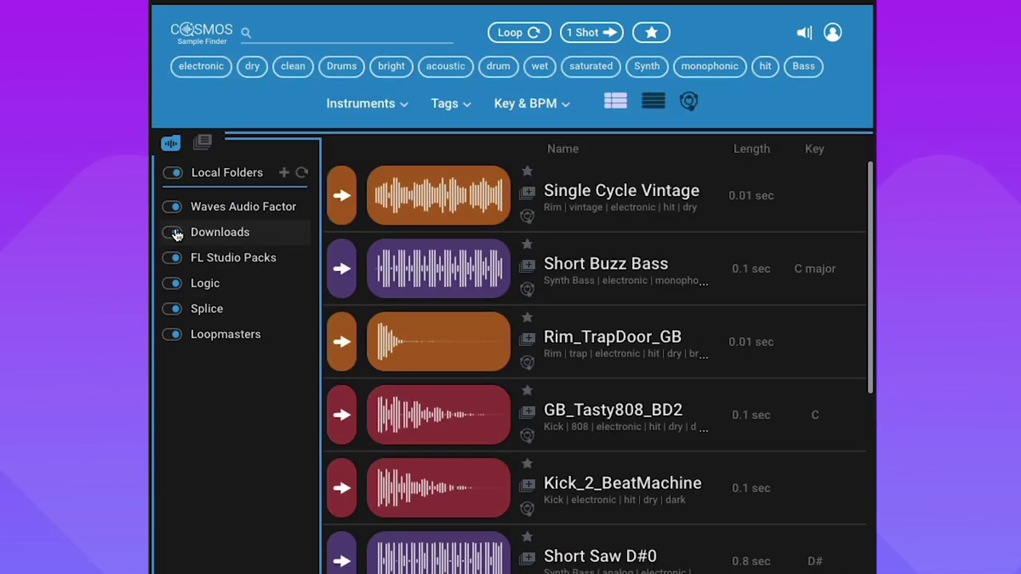
{"action": "left_click", "coordinate": [174, 233]}
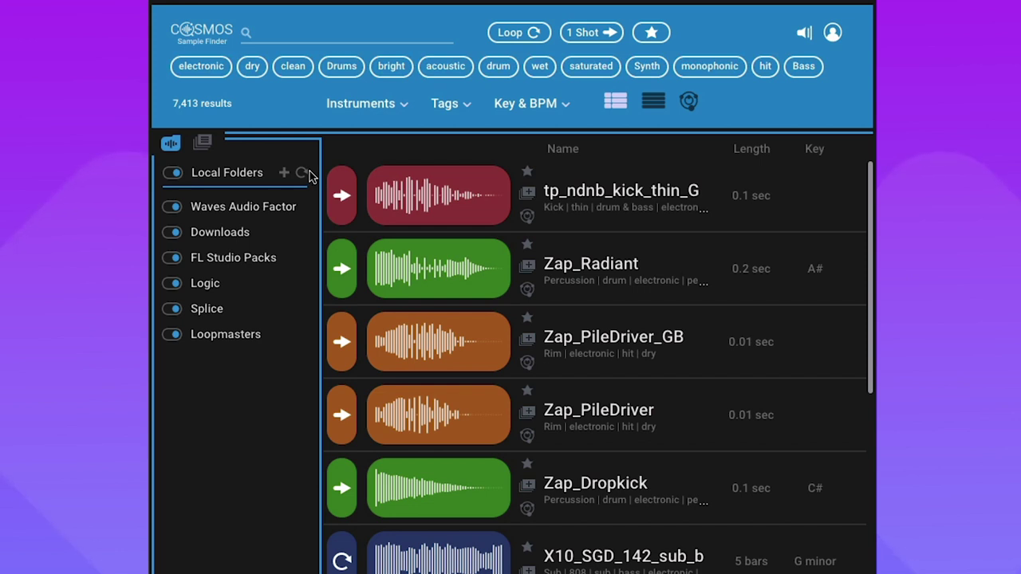
{"action": "left_click", "coordinate": [304, 173]}
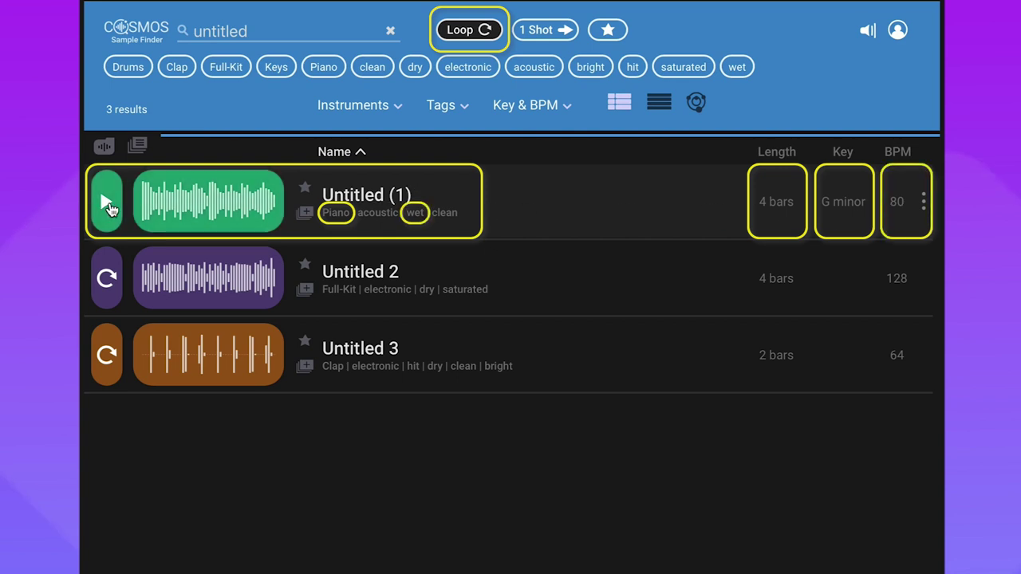
- Play the Untitled (1) 80 BPM G minor piano loop
{"action": "left_click", "coordinate": [109, 206]}
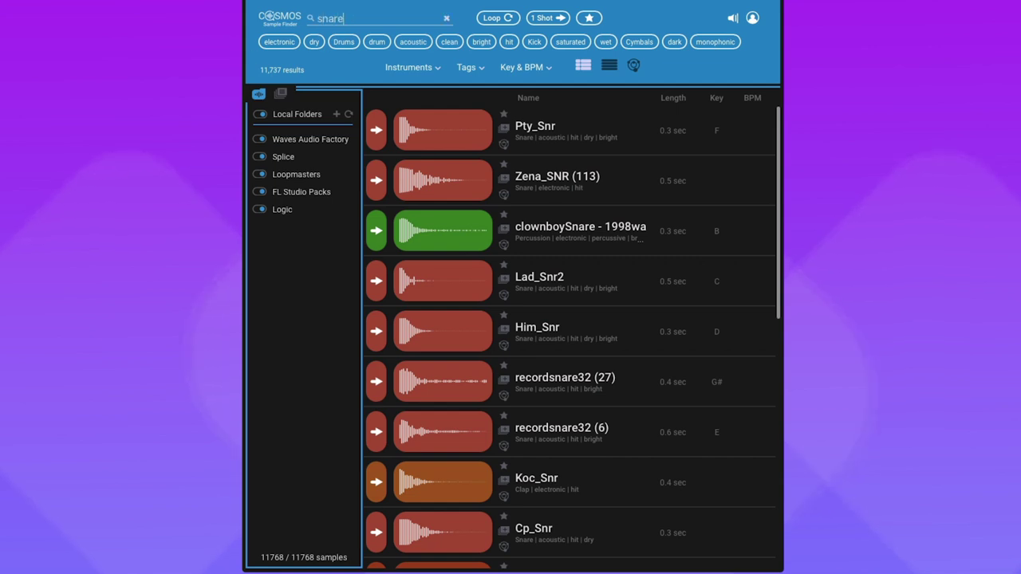
- Filter to one-shot snares tagged dry and bright, leaving 287 results
{"action": "key", "text": "Return"}
{"action": "left_click", "coordinate": [493, 18]}
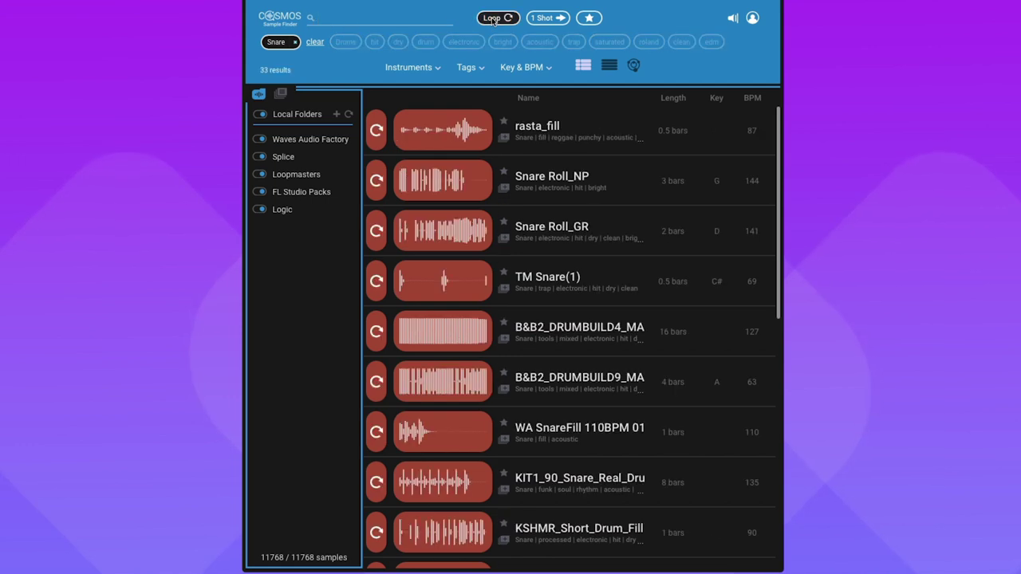
{"action": "left_click", "coordinate": [548, 18]}
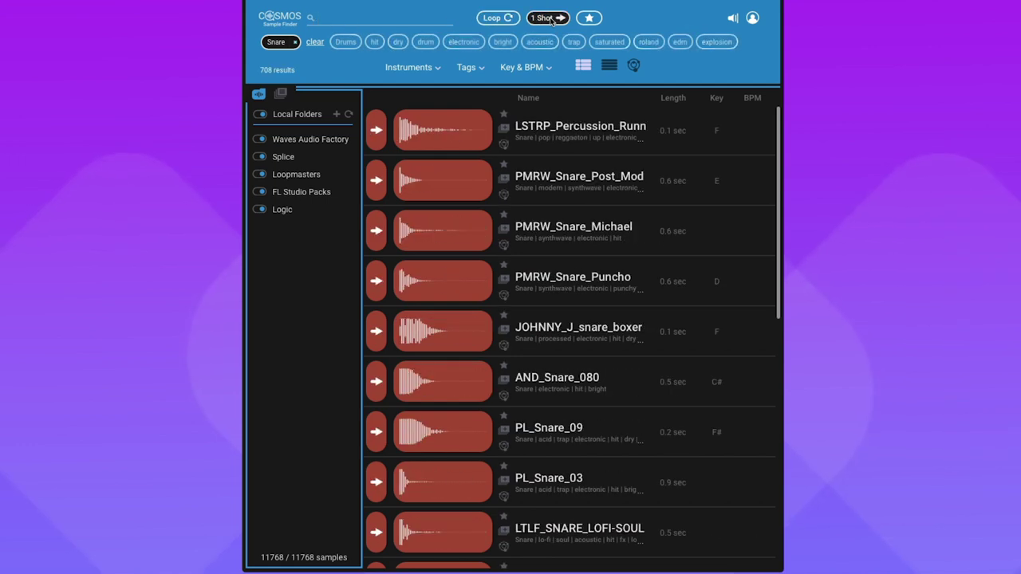
{"action": "left_click", "coordinate": [398, 42]}
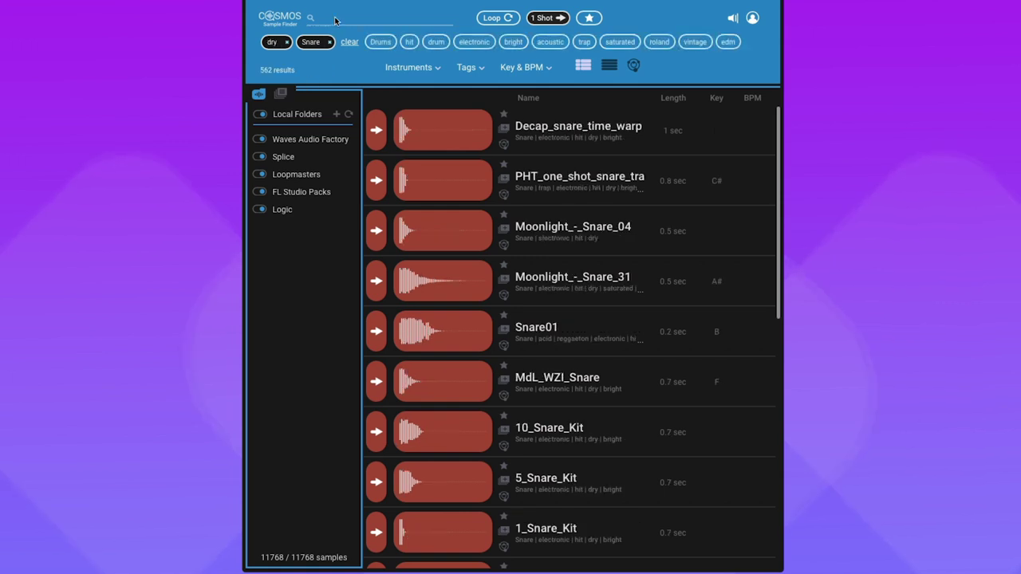
{"action": "type", "text": "bright"}
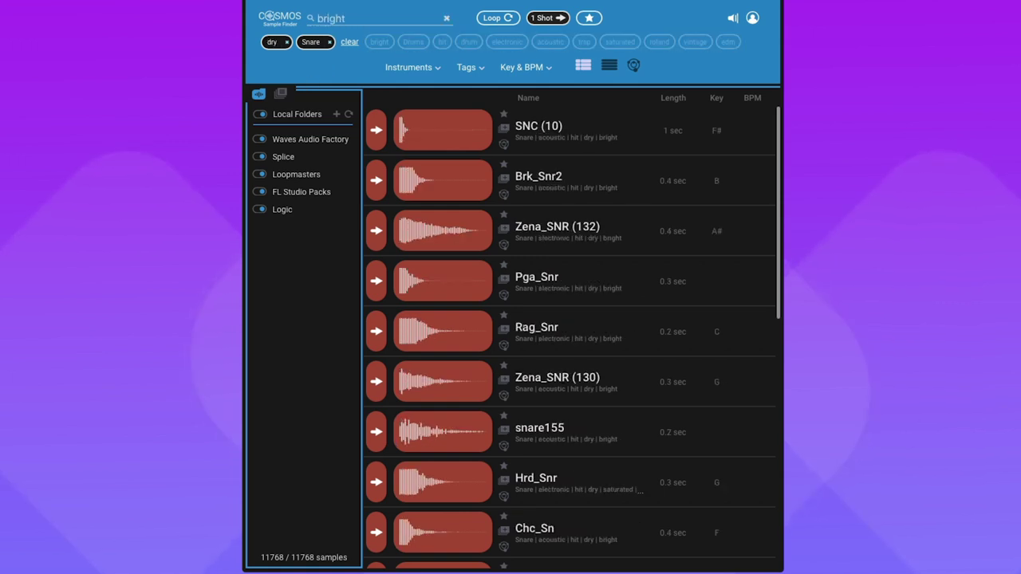
{"action": "key", "text": "Return"}
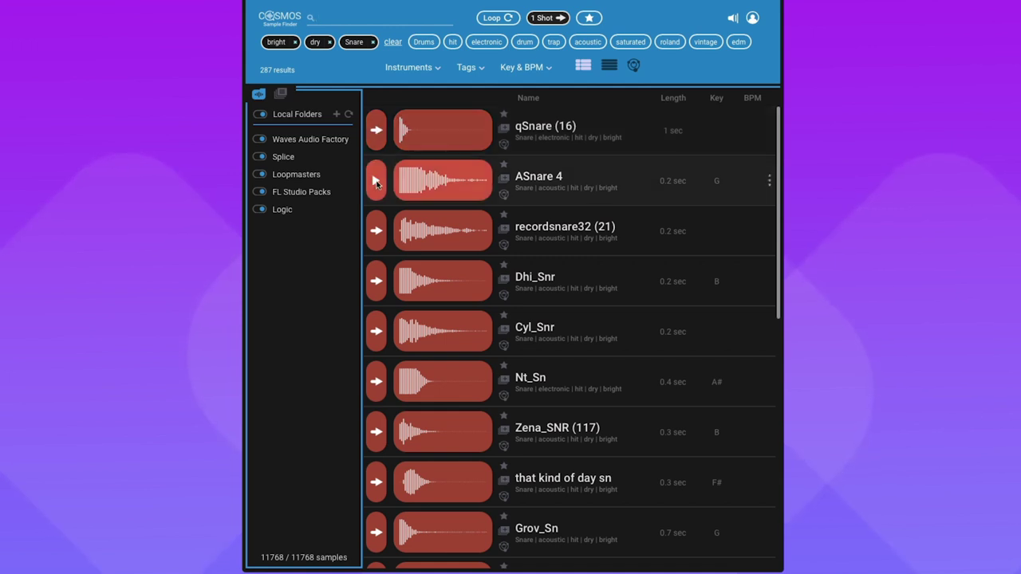
- Audition snares from Dhi_Snr downward and drop Nt_Sn onto an empty FL Studio playlist track
{"action": "left_click", "coordinate": [372, 283]}
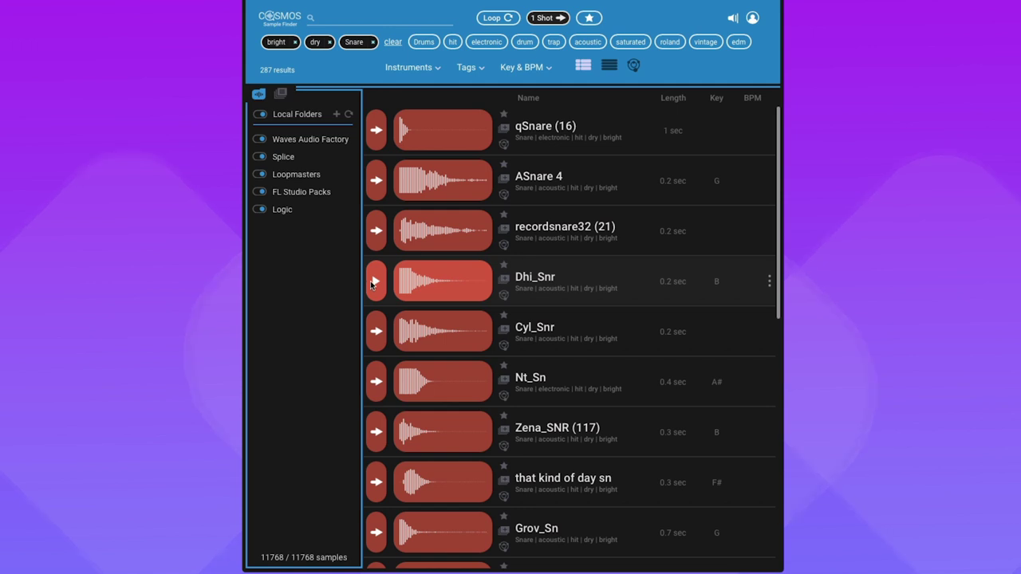
{"action": "key", "text": "Down"}
{"action": "key", "text": "Down"}
{"action": "key", "text": "Down"}
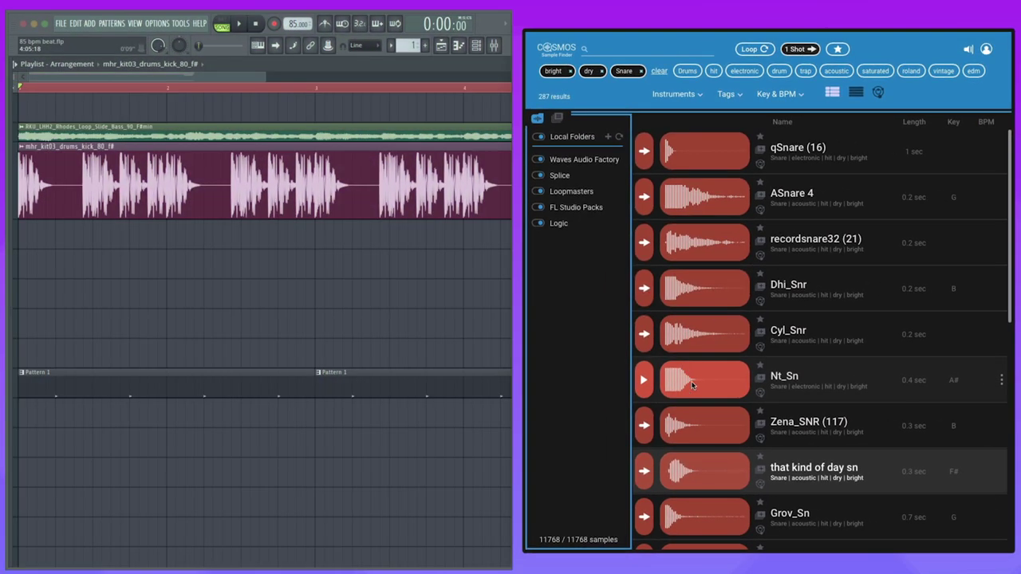
{"action": "left_click_drag", "start_coordinate": [420, 370], "coordinate": [62, 237]}
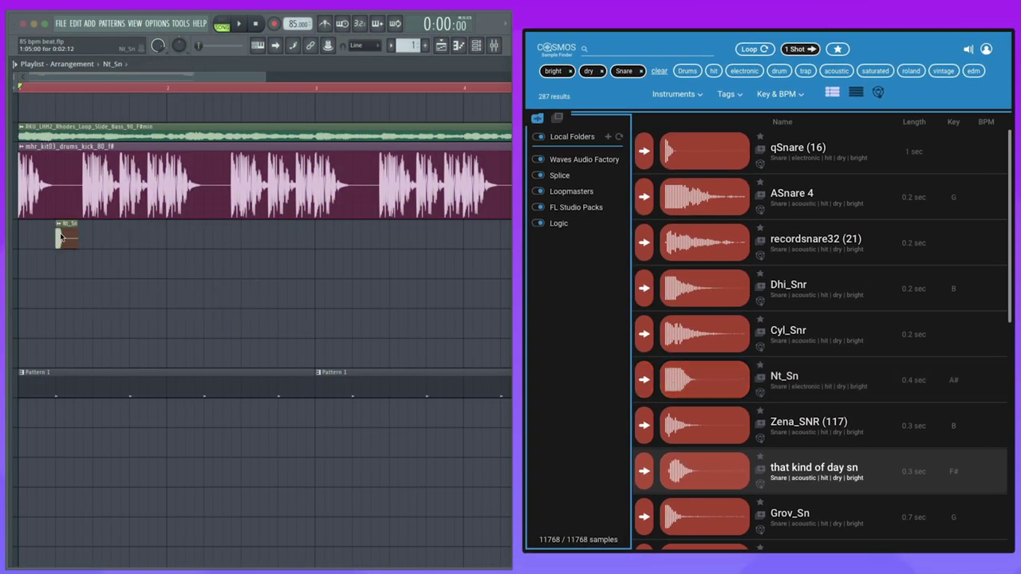
- Paint Nt_Sn snare clips on six successive beats and load Nt_Sn into the CR8 sampler
{"action": "left_click", "coordinate": [144, 237]}
{"action": "left_click", "coordinate": [205, 237]}
{"action": "left_click", "coordinate": [281, 237]}
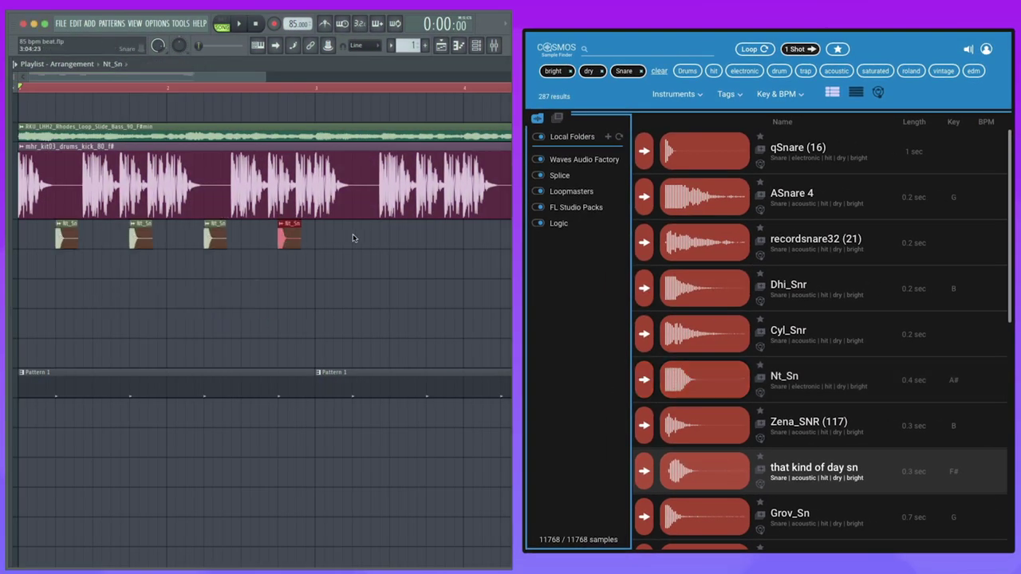
{"action": "left_click", "coordinate": [355, 236]}
{"action": "left_click", "coordinate": [431, 237]}
{"action": "left_click", "coordinate": [504, 237]}
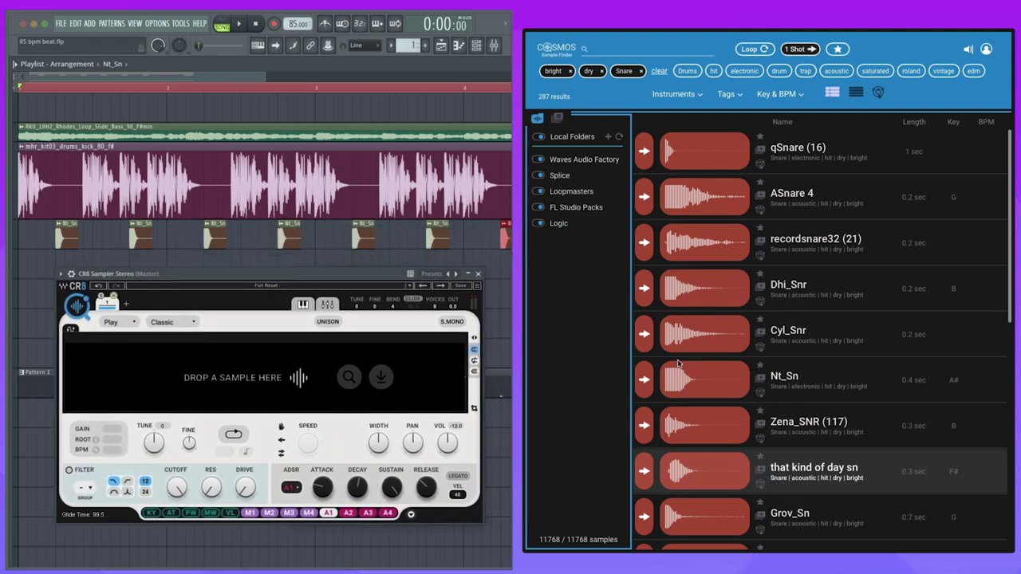
{"action": "left_click_drag", "start_coordinate": [678, 363], "coordinate": [326, 373]}
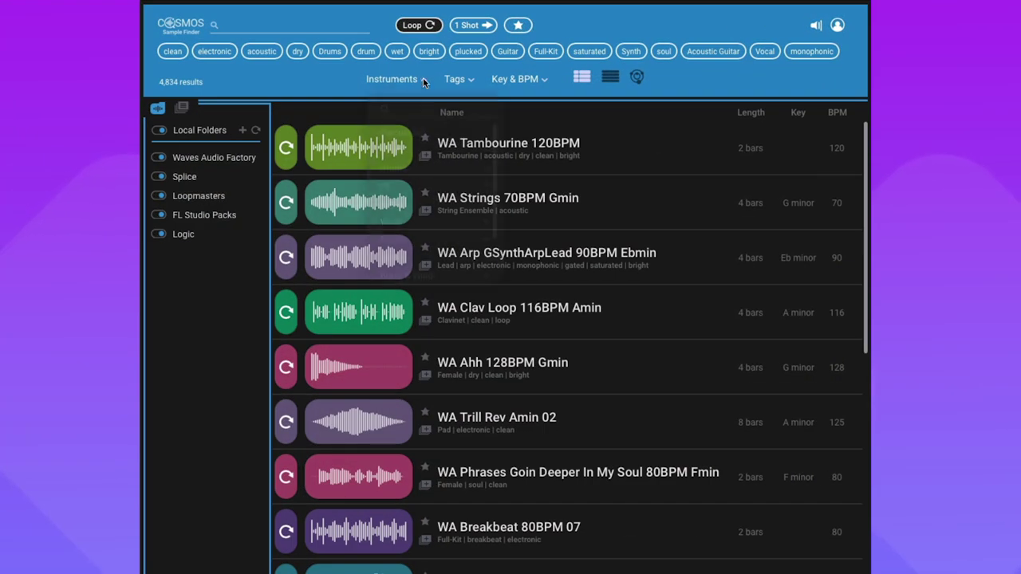
- Search the Instruments filter for bass and choose Sub, narrowing to 156 results
{"action": "left_click", "coordinate": [423, 80]}
{"action": "type", "text": "bass"}
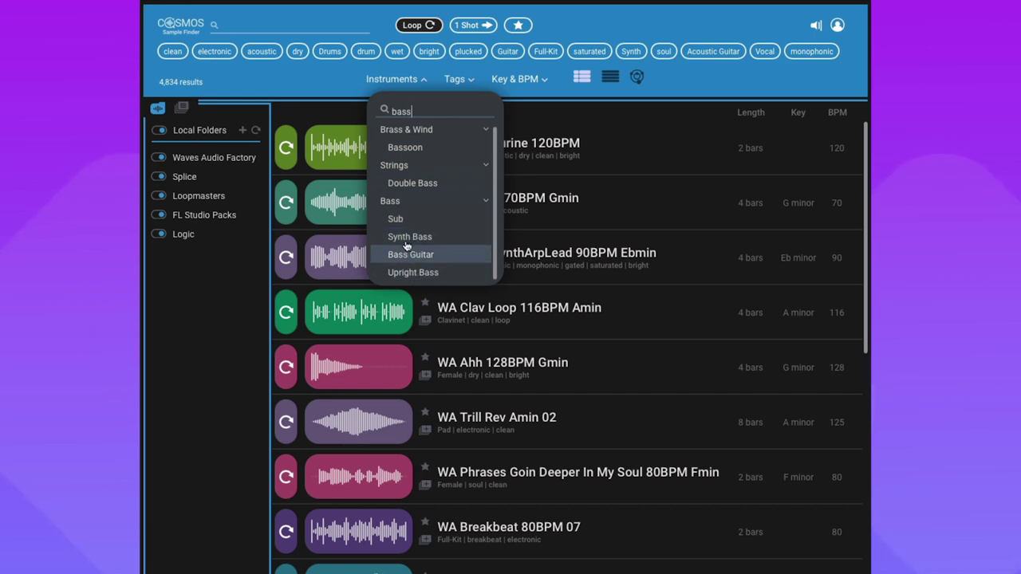
{"action": "left_click", "coordinate": [392, 219]}
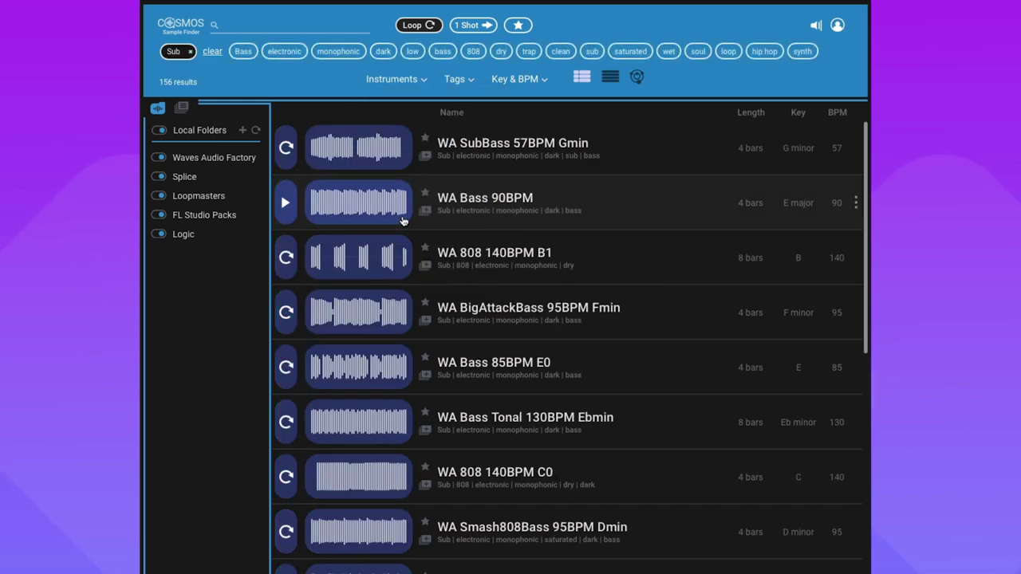
{"action": "left_click", "coordinate": [541, 80]}
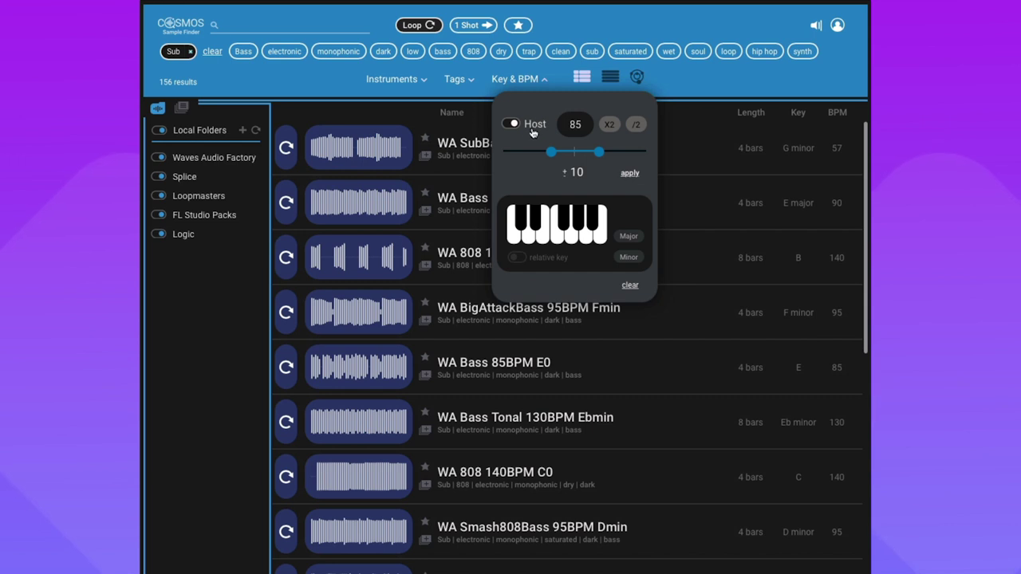
- Filter the Sub samples to X2 tempo matching, a ±20 BPM range and G minor
{"action": "left_click", "coordinate": [610, 125]}
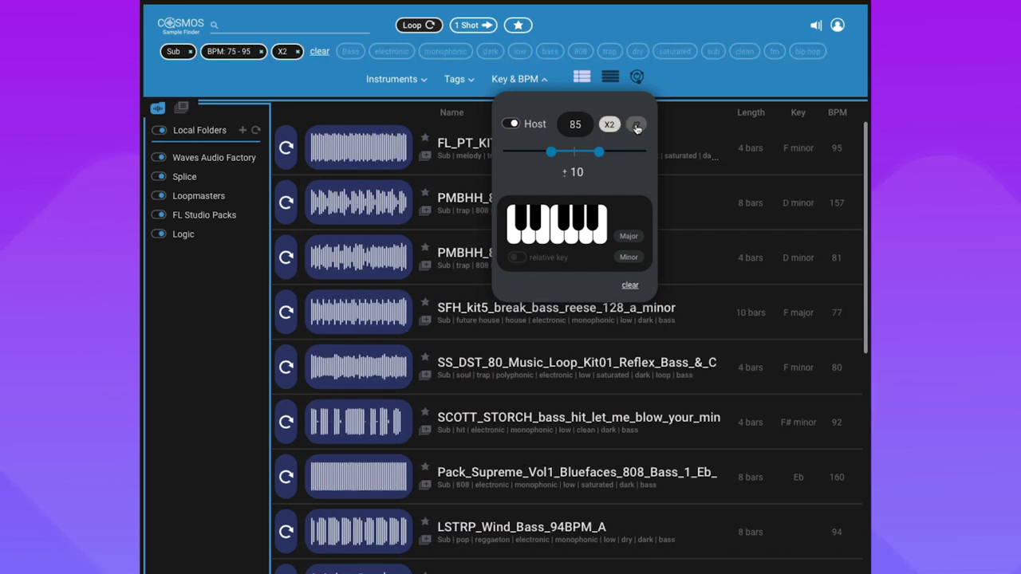
{"action": "left_click_drag", "start_coordinate": [600, 152], "coordinate": [626, 154]}
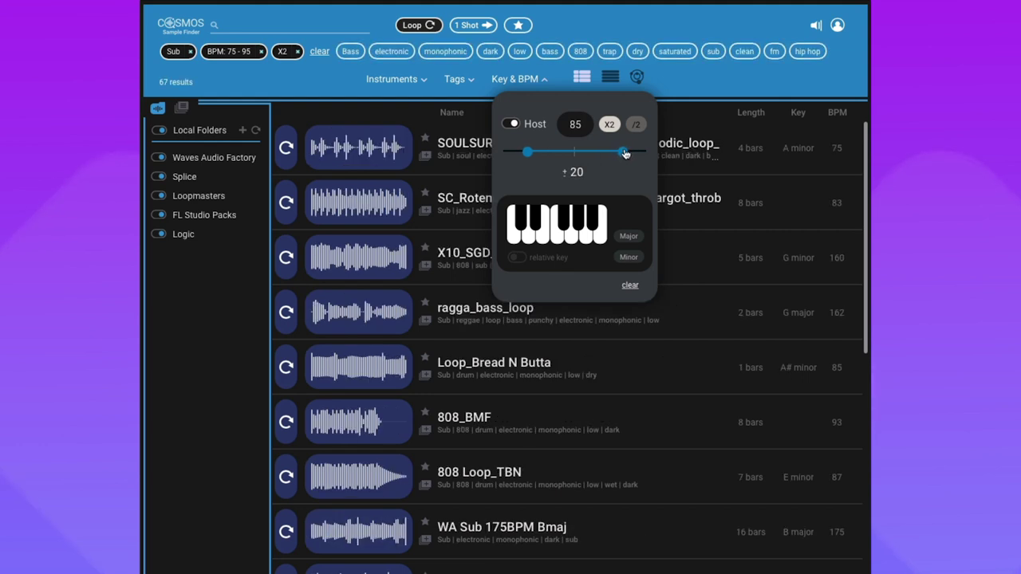
{"action": "left_click", "coordinate": [591, 235]}
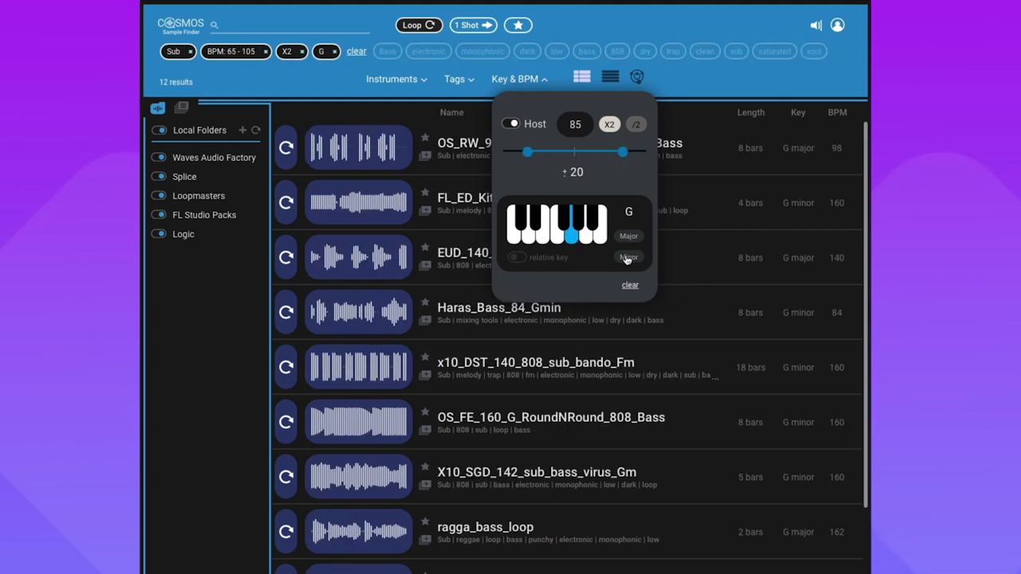
{"action": "left_click", "coordinate": [628, 257]}
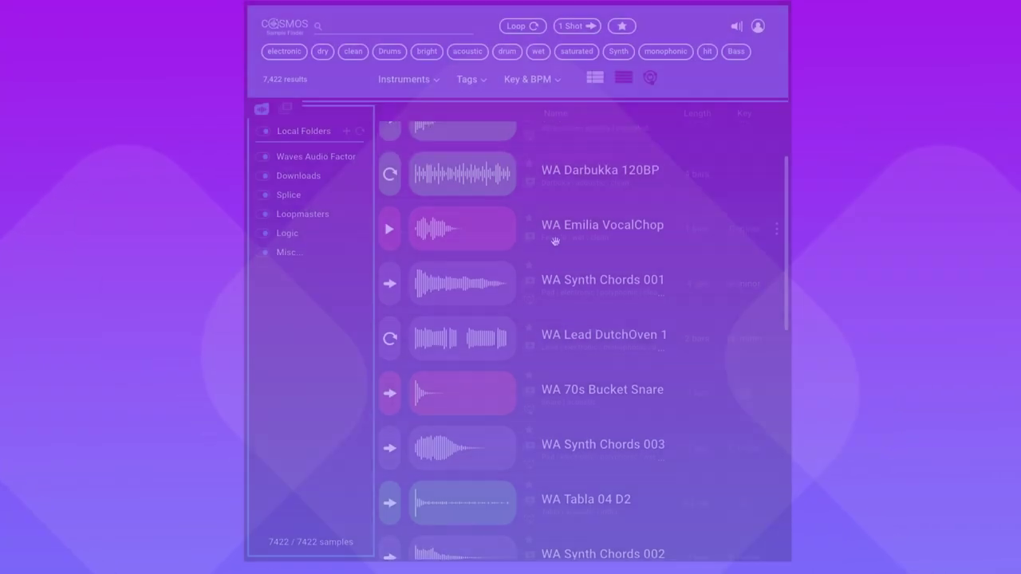
- Switch the results from the scrolled list to the Cosmos star-cluster map view
{"action": "scroll", "coordinate": [550, 239], "scroll_direction": "down", "scroll_amount": 4}
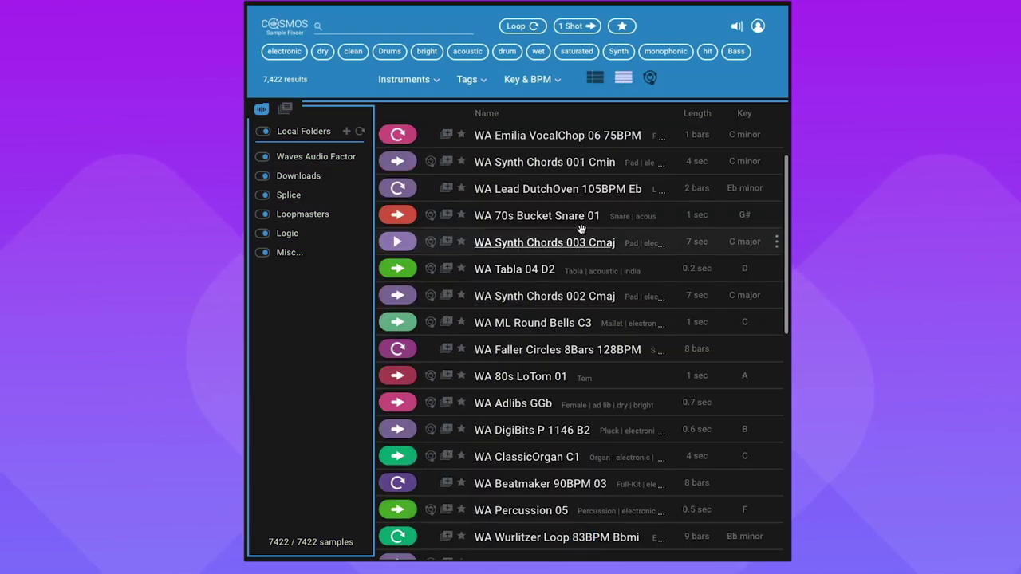
{"action": "scroll", "coordinate": [580, 231], "scroll_direction": "down", "scroll_amount": 4}
{"action": "scroll", "coordinate": [581, 231], "scroll_direction": "down", "scroll_amount": 3}
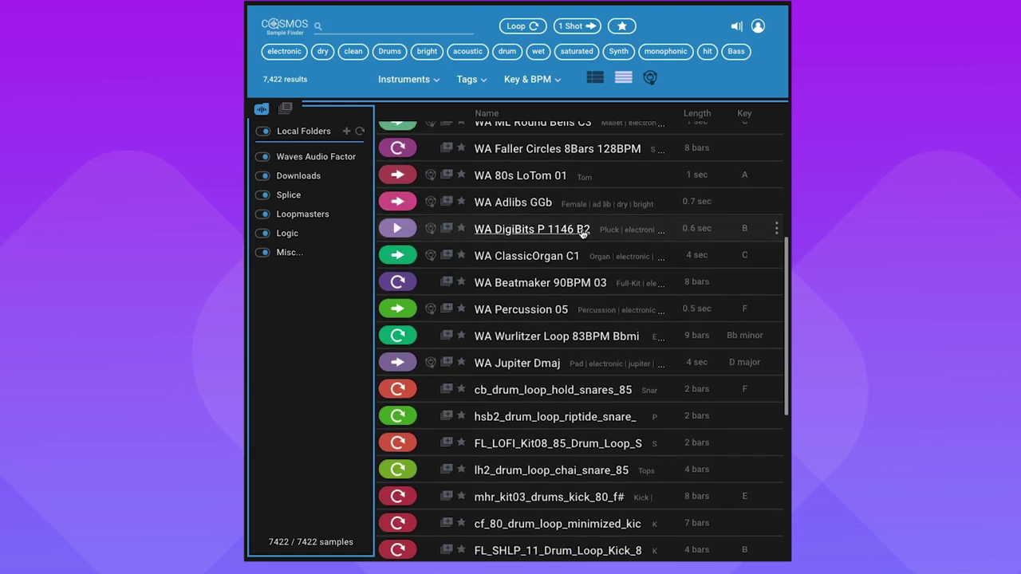
{"action": "left_click", "coordinate": [650, 79]}
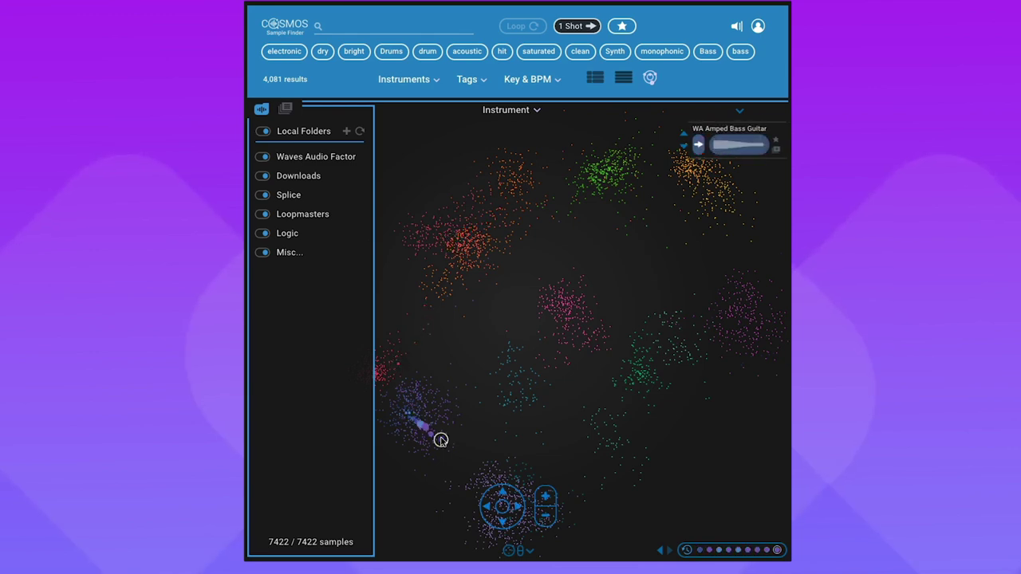
- Cycle the map layout through Brightness, Space, Saturation and Dynamics, then back to Instrument
{"action": "left_click", "coordinate": [538, 110]}
{"action": "left_click", "coordinate": [519, 133]}
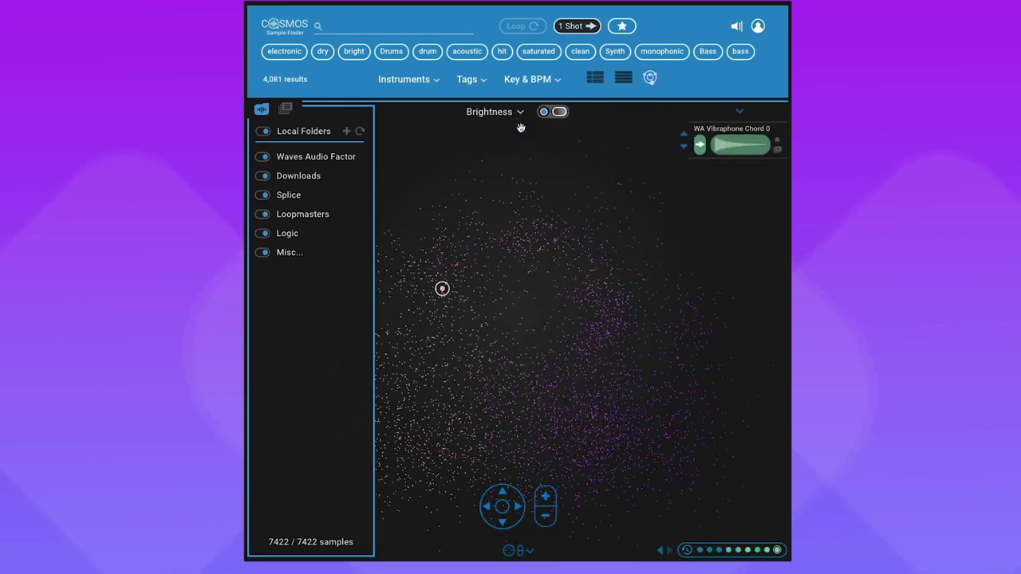
{"action": "left_click", "coordinate": [521, 113]}
{"action": "left_click", "coordinate": [511, 155]}
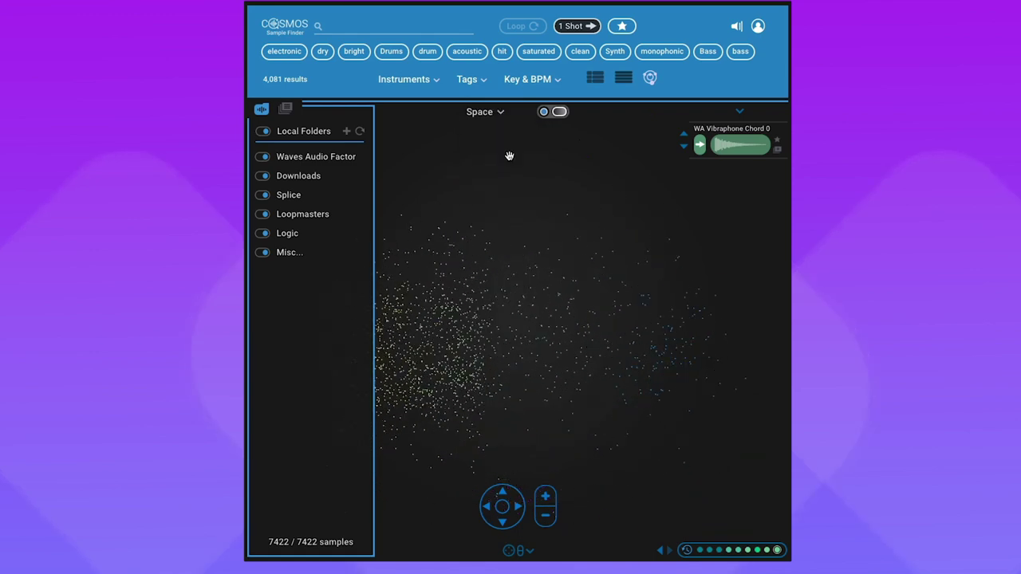
{"action": "left_click", "coordinate": [501, 113]}
{"action": "left_click", "coordinate": [498, 173]}
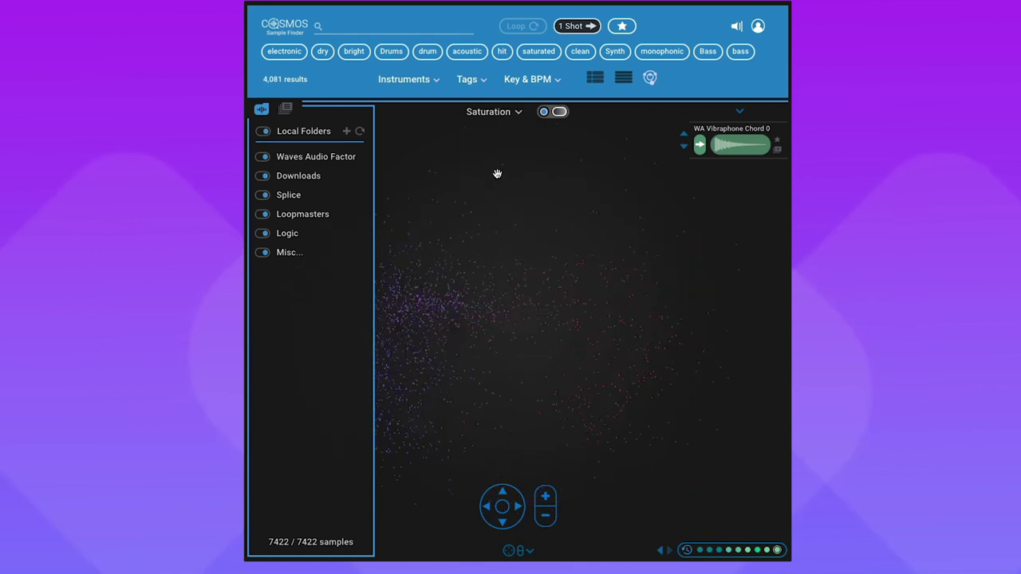
{"action": "left_click", "coordinate": [520, 112]}
{"action": "left_click", "coordinate": [503, 193]}
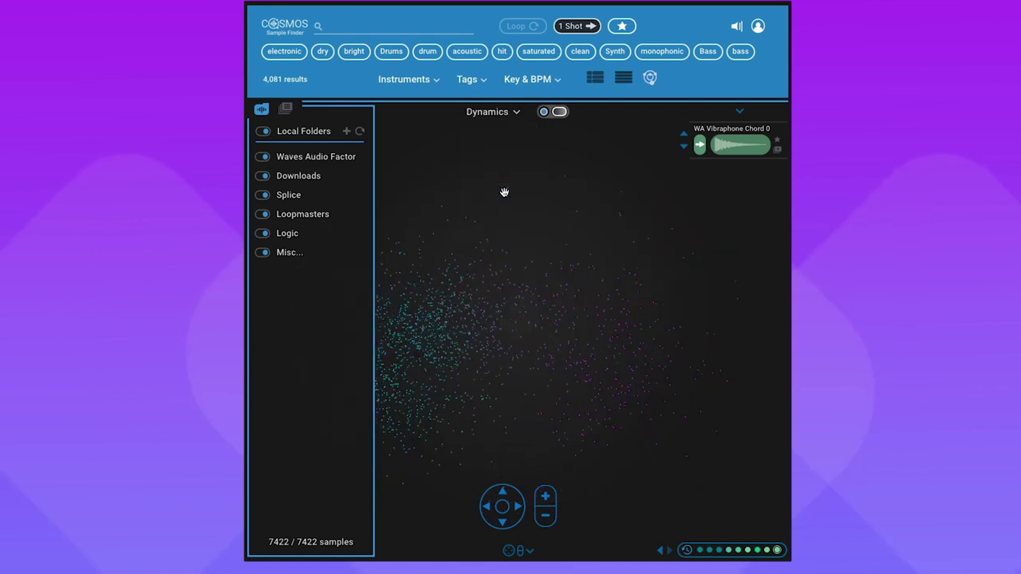
{"action": "left_click", "coordinate": [516, 114]}
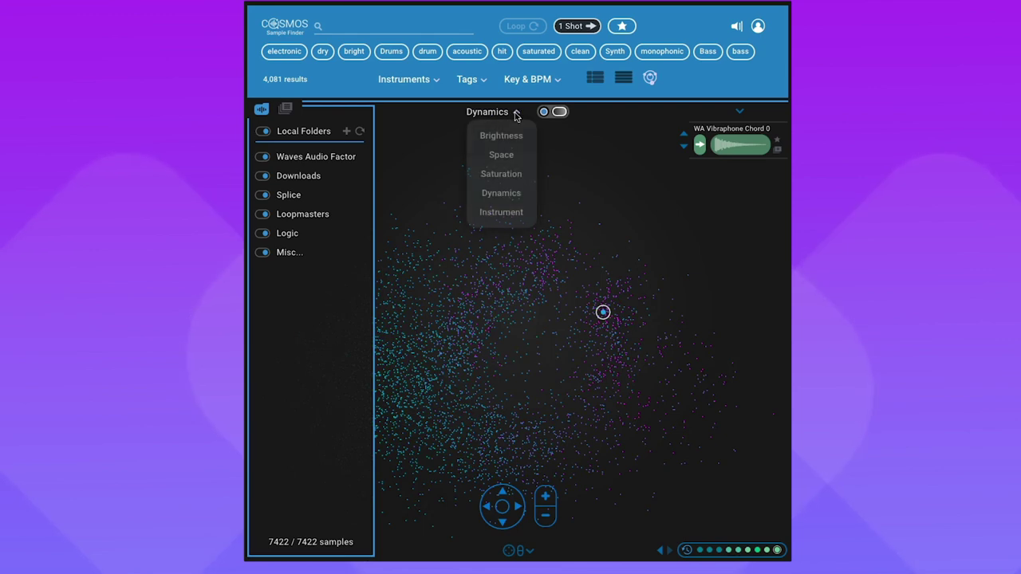
{"action": "left_click", "coordinate": [502, 211]}
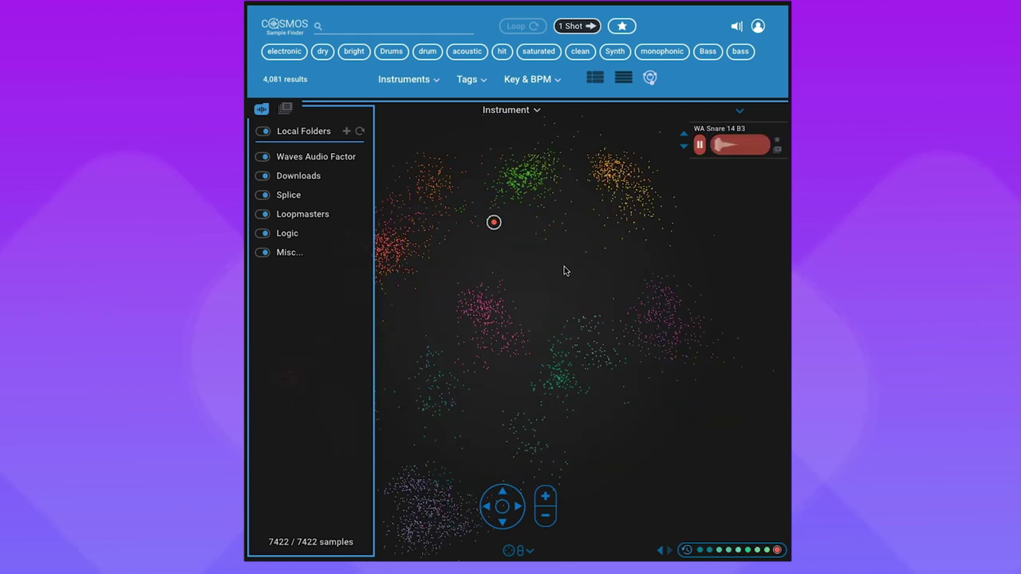
- Audition and zoom into the green piano cluster, then expand the played-samples history
{"action": "left_click", "coordinate": [558, 397]}
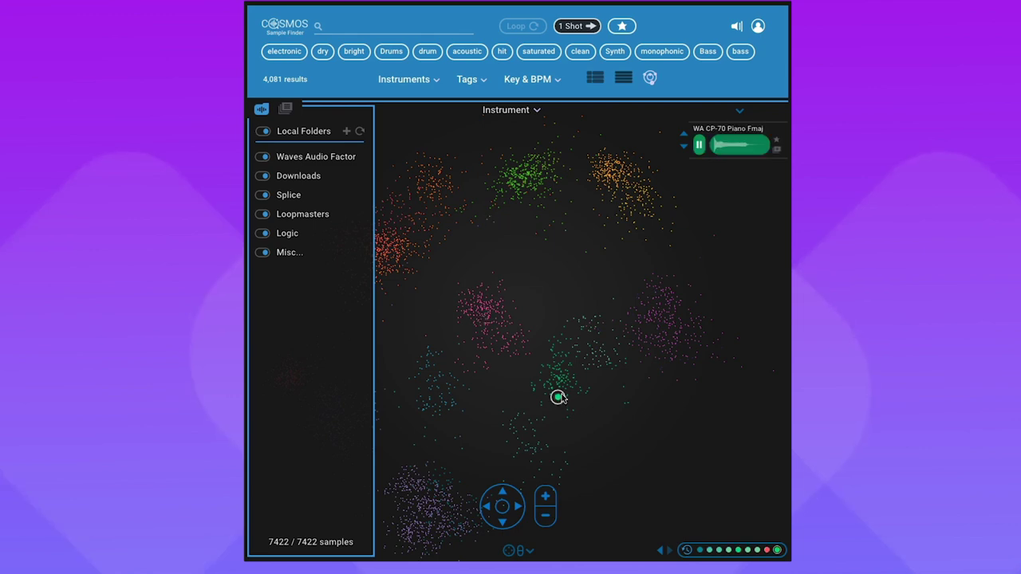
{"action": "double_click", "coordinate": [562, 392]}
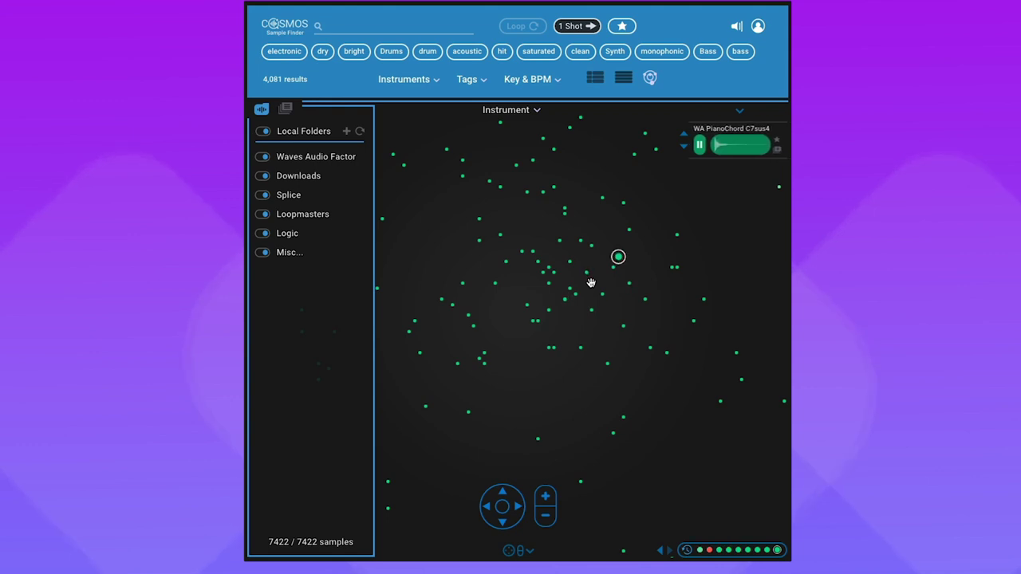
{"action": "left_click", "coordinate": [742, 113]}
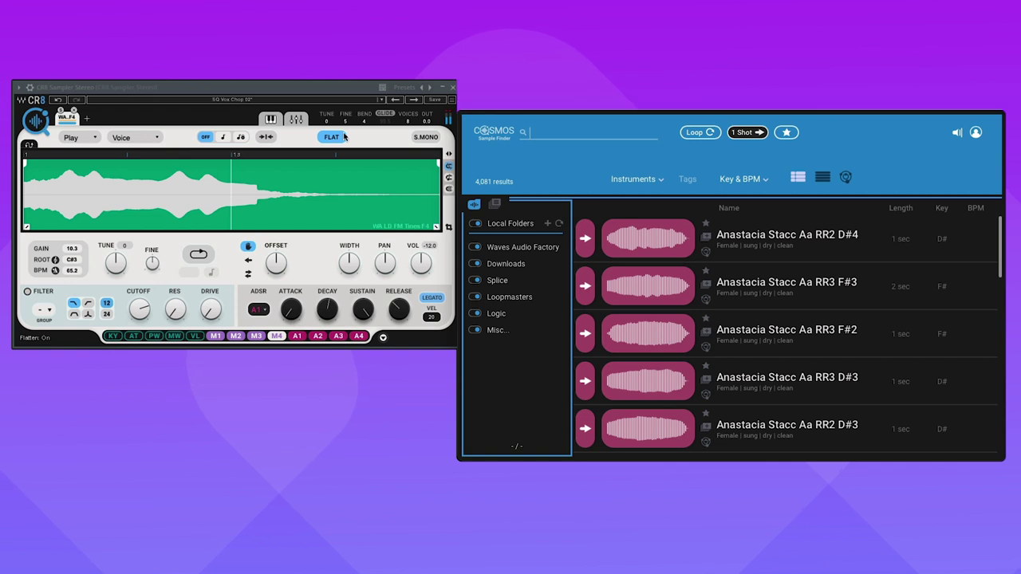
- Load the first 'vocal' result into CR8, freeze it earlier, and assign MOD 4 to Cutoff
{"action": "type", "text": "vocal"}
{"action": "left_click_drag", "start_coordinate": [642, 238], "coordinate": [90, 119]}
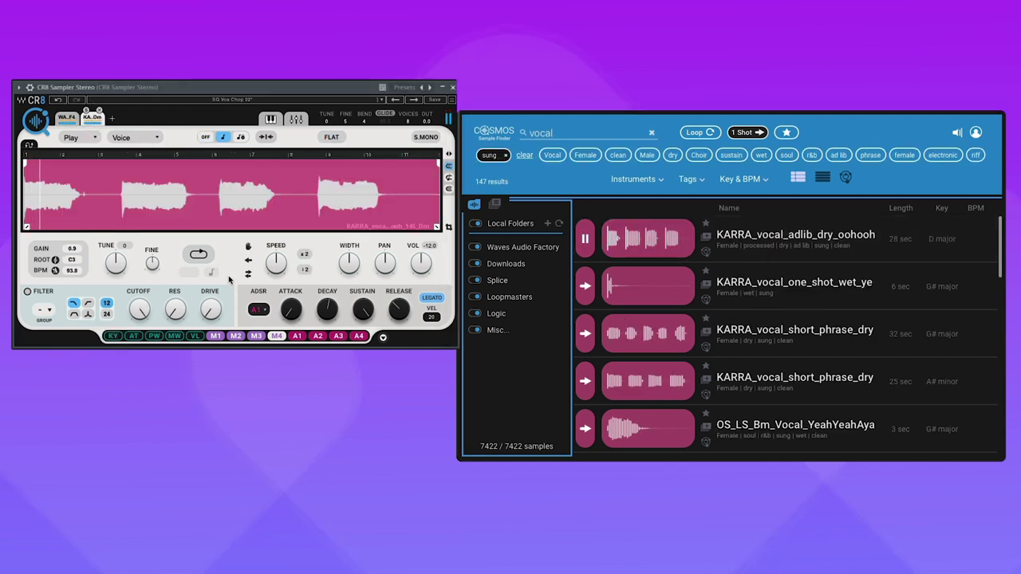
{"action": "left_click", "coordinate": [248, 248]}
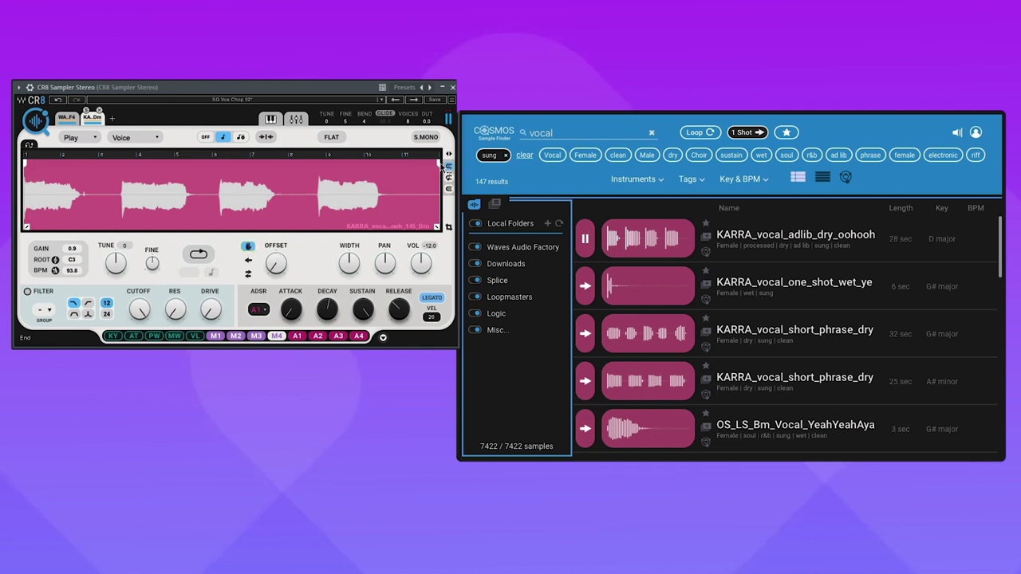
{"action": "left_click_drag", "start_coordinate": [159, 176], "coordinate": [100, 183]}
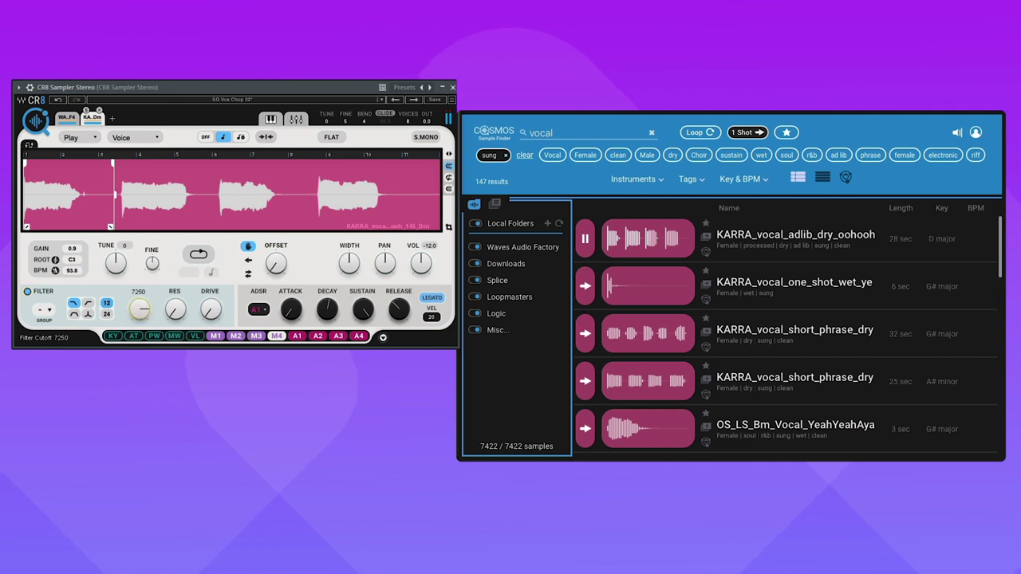
{"action": "left_click", "coordinate": [383, 338]}
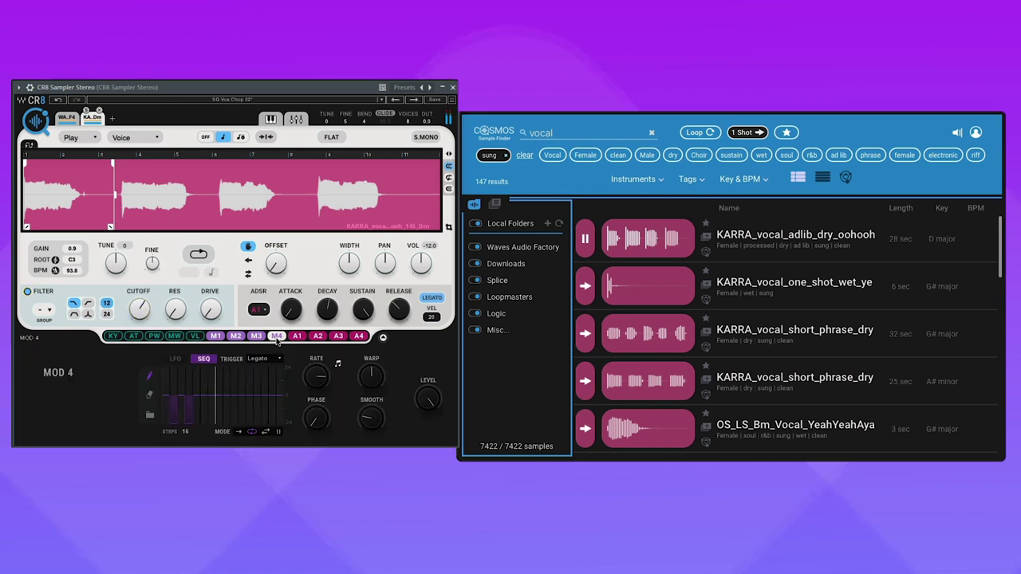
{"action": "left_click_drag", "start_coordinate": [276, 336], "coordinate": [126, 321]}
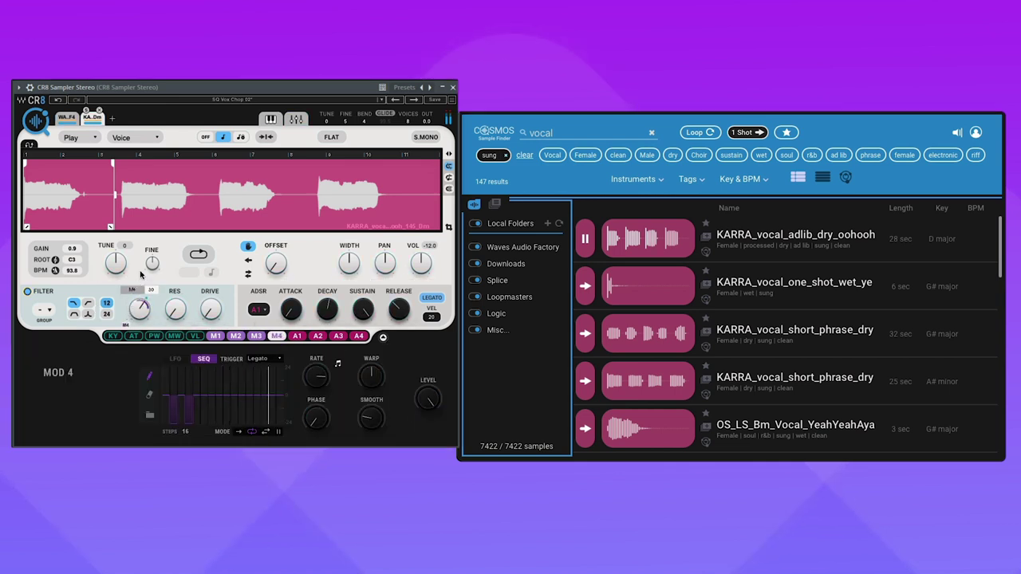